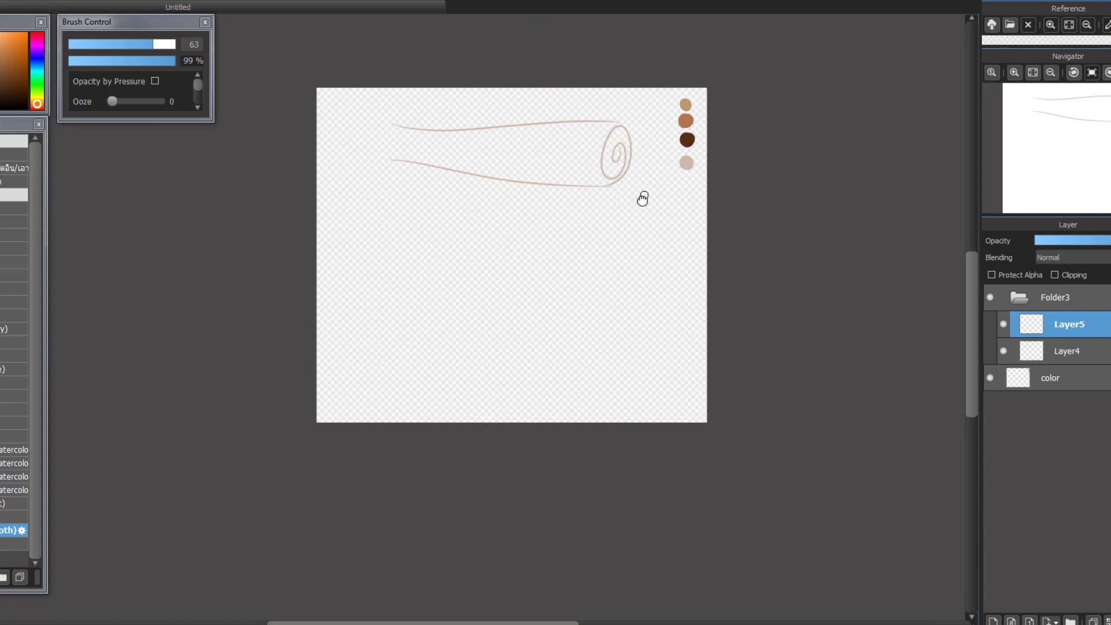
- Undo the spiral curl drawn at the right end of the scroll's top roll
scroll(643, 199, "up", 3)
key("ctrl+t")
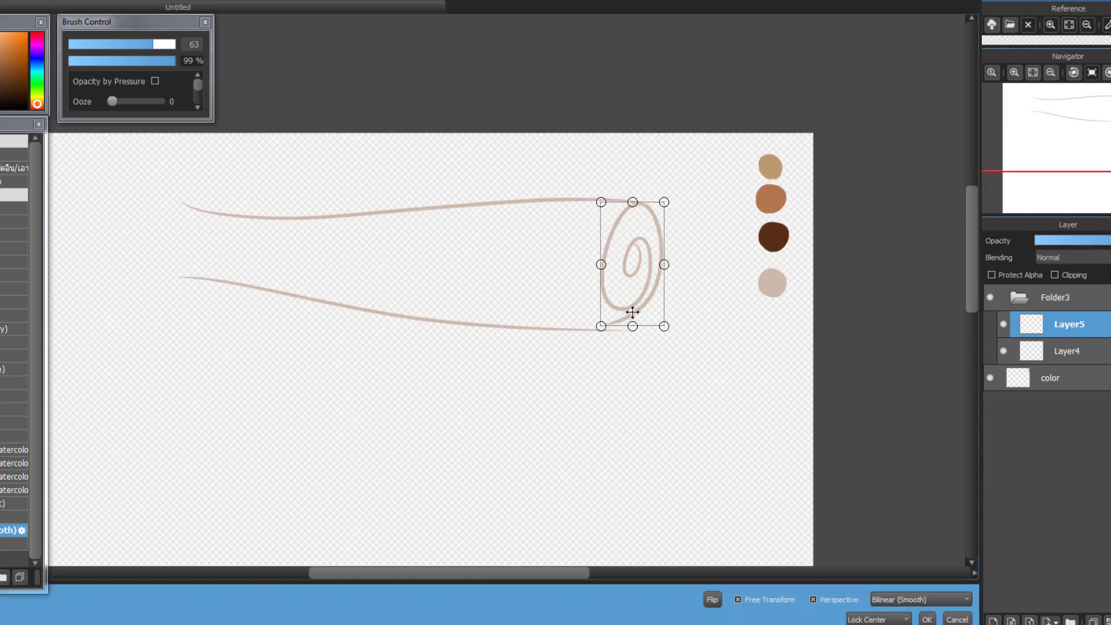
key("Return")
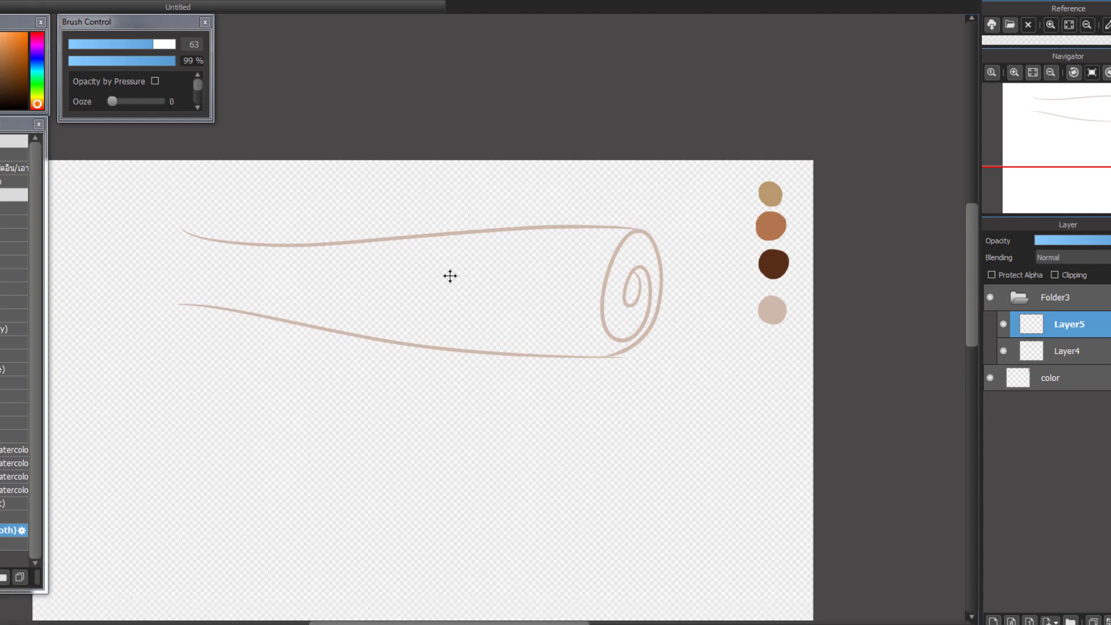
key("ctrl+z")
key("ctrl+z")
key("ctrl+z")
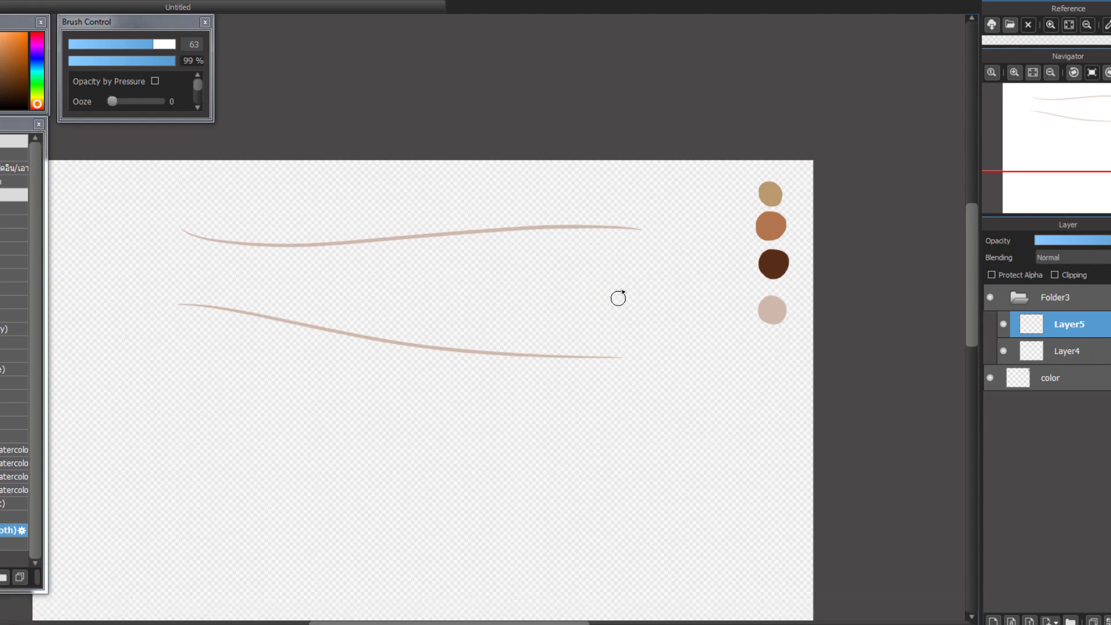
key("Delete")
left_click_drag(629, 293, 625, 331)
key("Delete")
scroll(618, 320, "down", 1)
left_click_drag(618, 320, 630, 201)
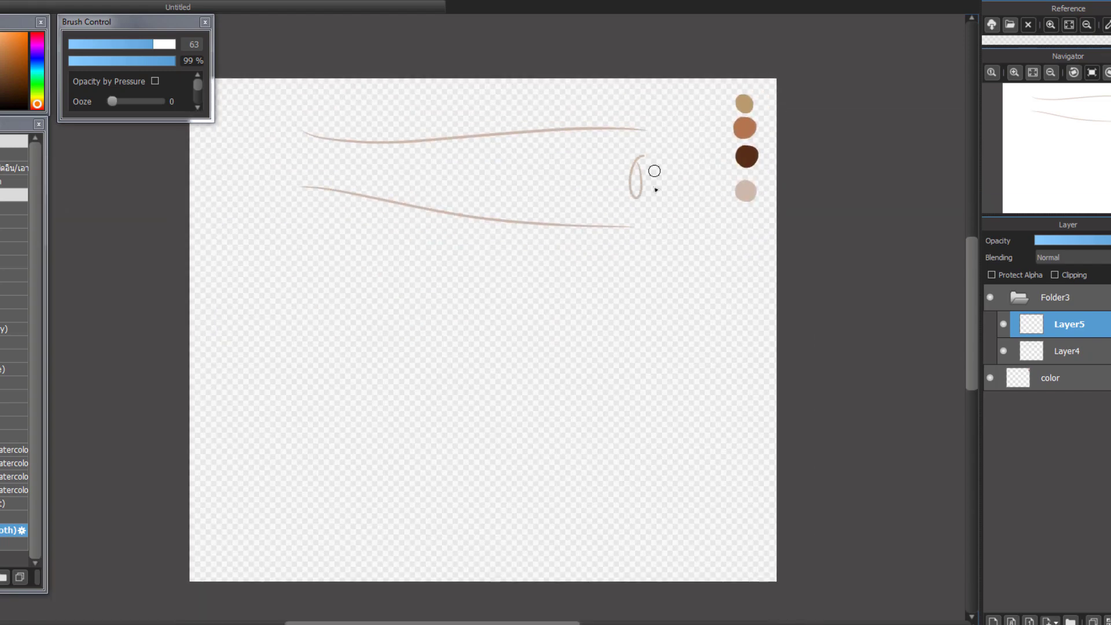
left_click_drag(663, 168, 585, 539)
key("ctrl+z")
- Draw the scroll's right edge on Layer5 as one long S-curved stroke with a spiral curl at each end
mouse_move(632, 182)
left_mouse_down()
mouse_move(644, 178)
mouse_move(639, 528)
left_mouse_up()
scroll(591, 238, "down", 3)
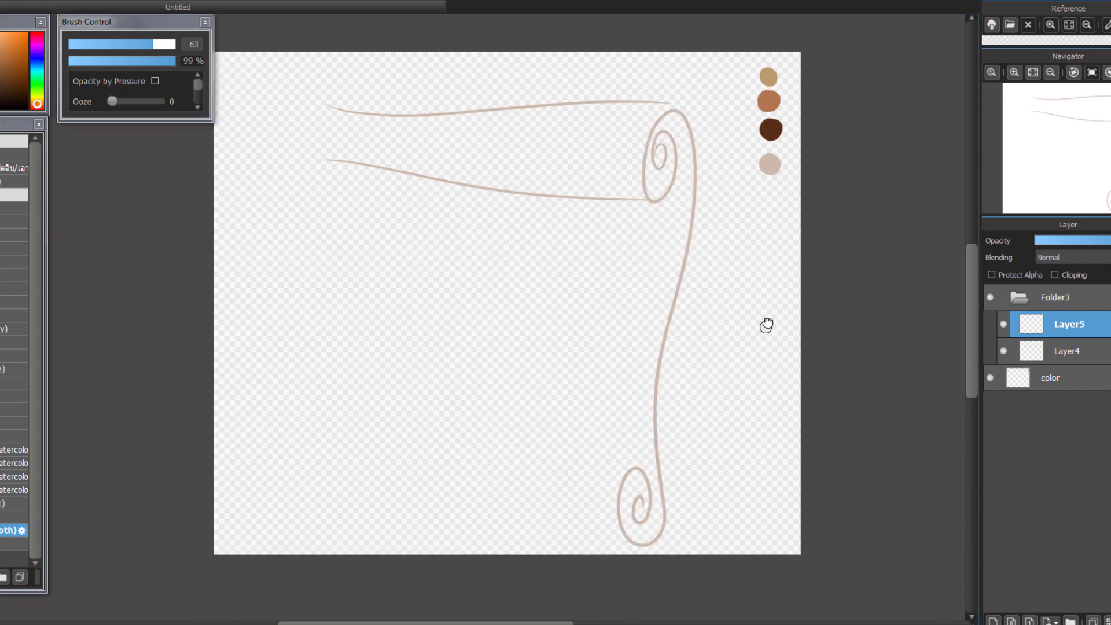
- Reposition the top roll's two curved lines on Layer4 with Transform so their right ends meet the upper spiral
left_click(1009, 348)
key("ctrl+t")
left_click_drag(677, 56, 673, 58)
left_click(752, 599)
left_click_drag(628, 122, 635, 126)
left_click_drag(338, 110, 346, 111)
left_click_drag(607, 124, 610, 125)
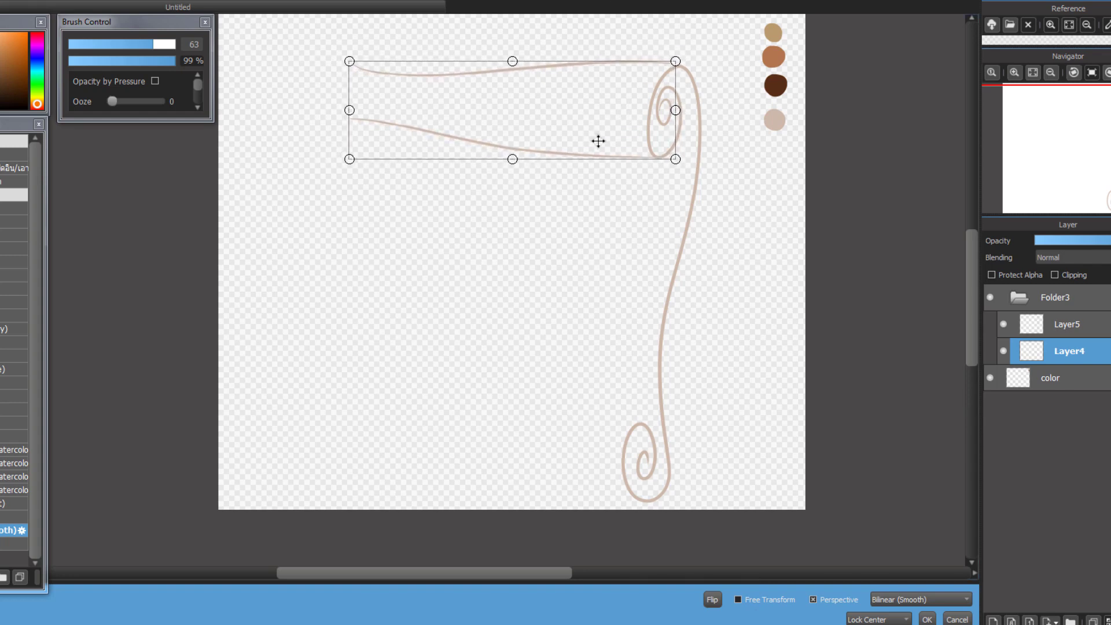
key("Return")
left_click_drag(566, 184, 518, 158)
key("ctrl+t")
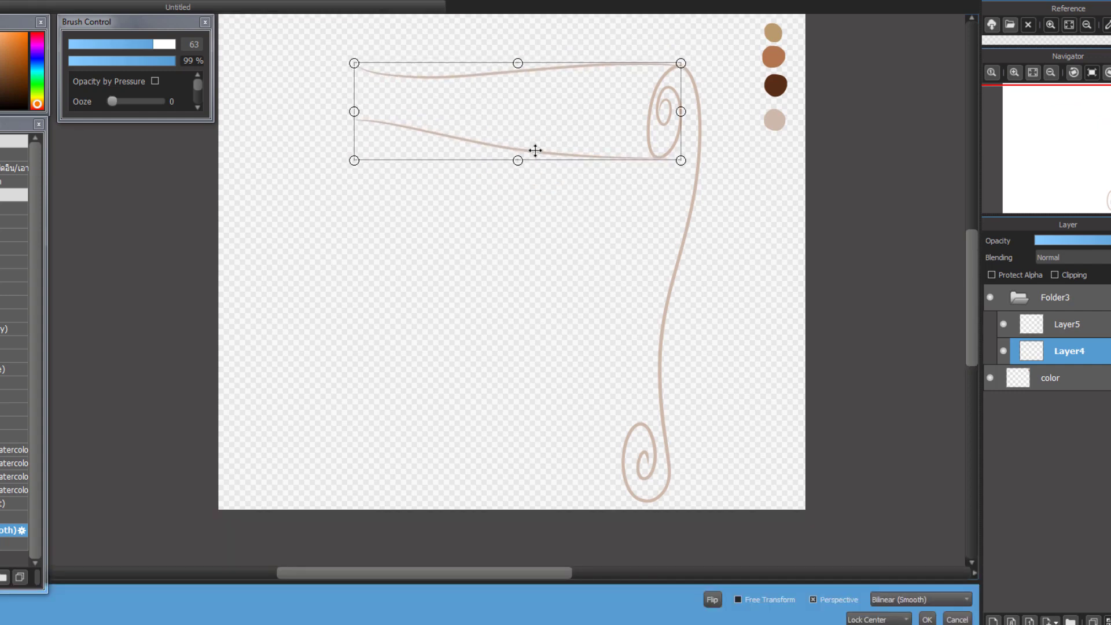
key("Return")
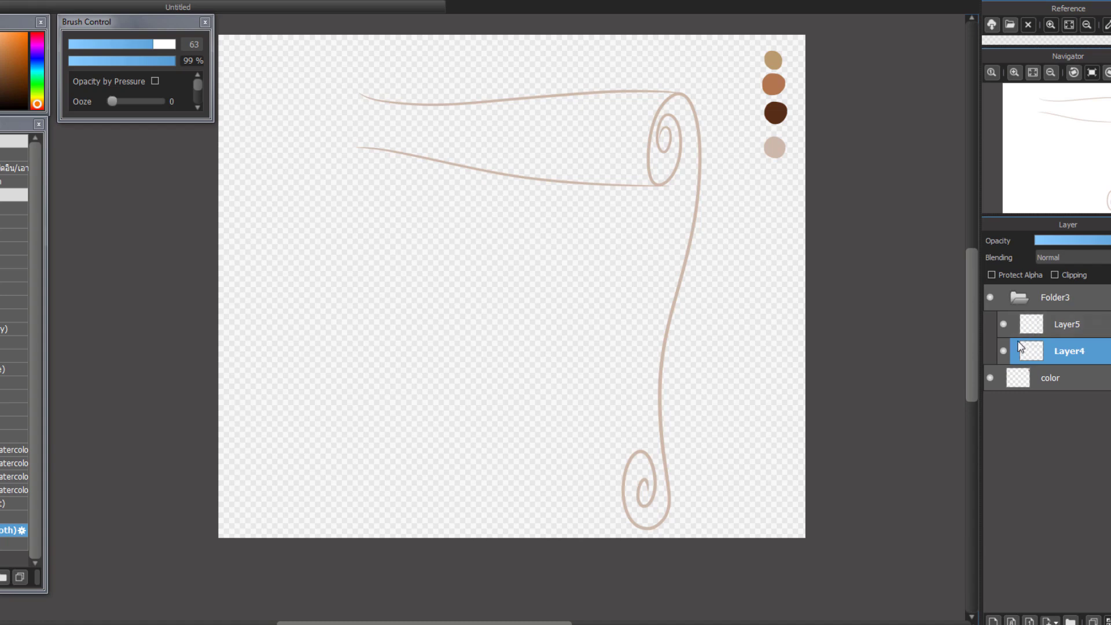
- Duplicate the right edge layer and move the copy across to form the scroll's left edge
left_click(1036, 326)
left_click(1093, 621)
left_click_drag(671, 305, 413, 265)
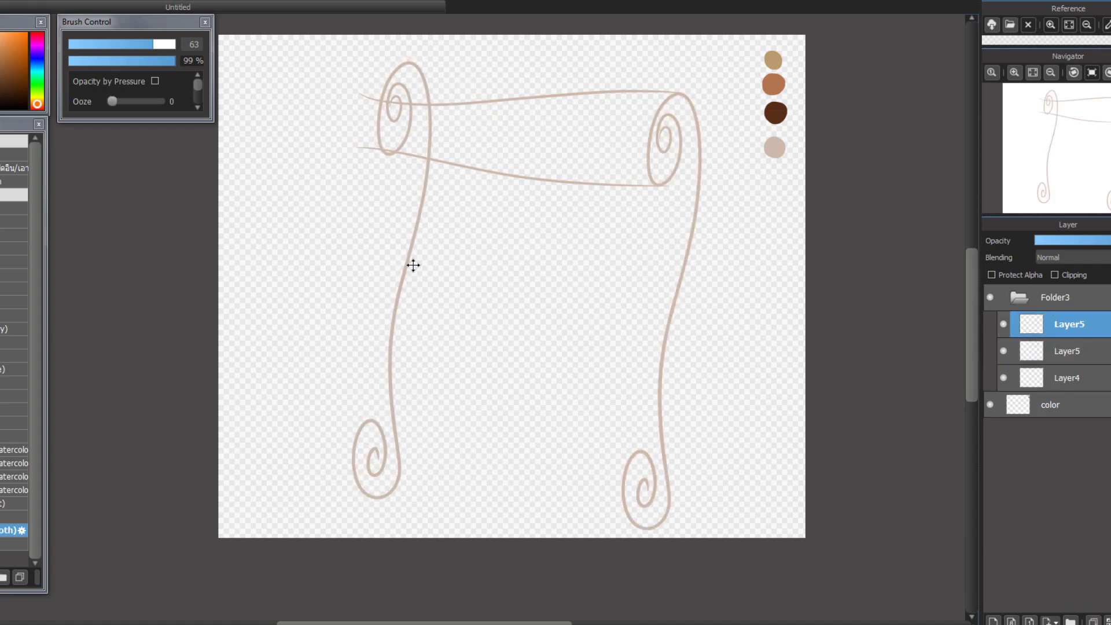
- Add a new layer on top and erase the lower spiral from the copied left edge with a size 289 eraser
left_click(994, 620)
key("e")
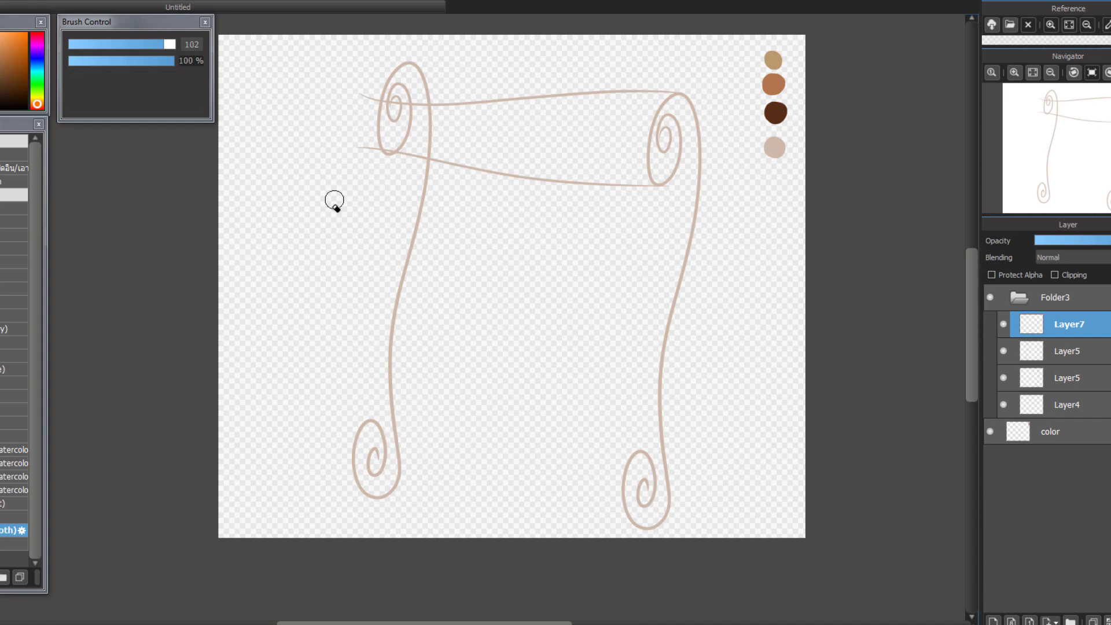
left_click(175, 44)
left_click(1069, 351)
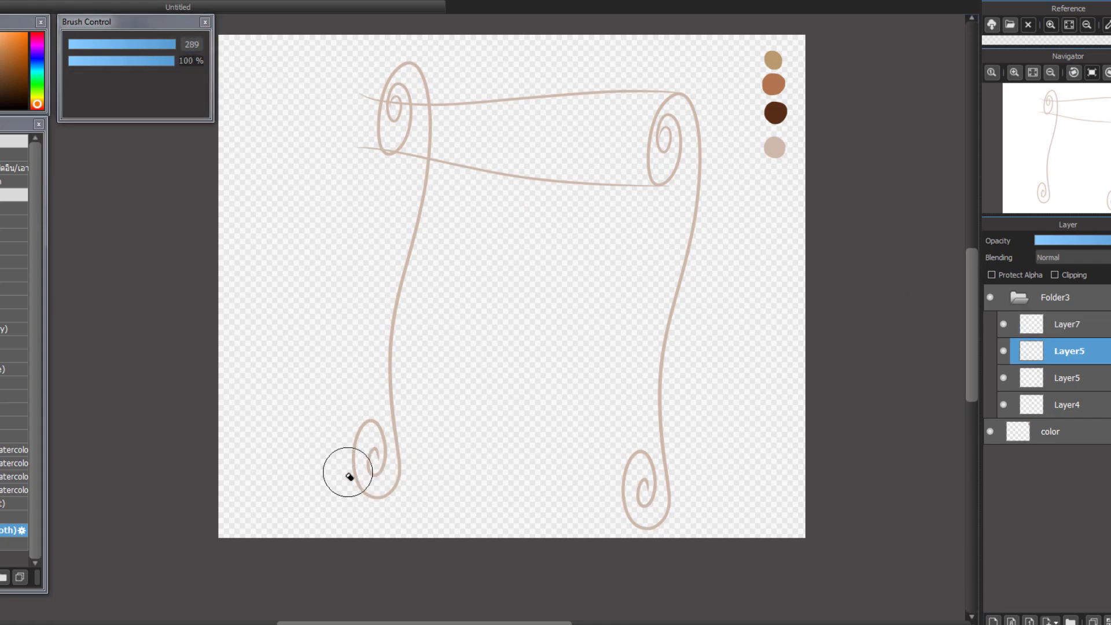
left_click_drag(349, 477, 376, 482)
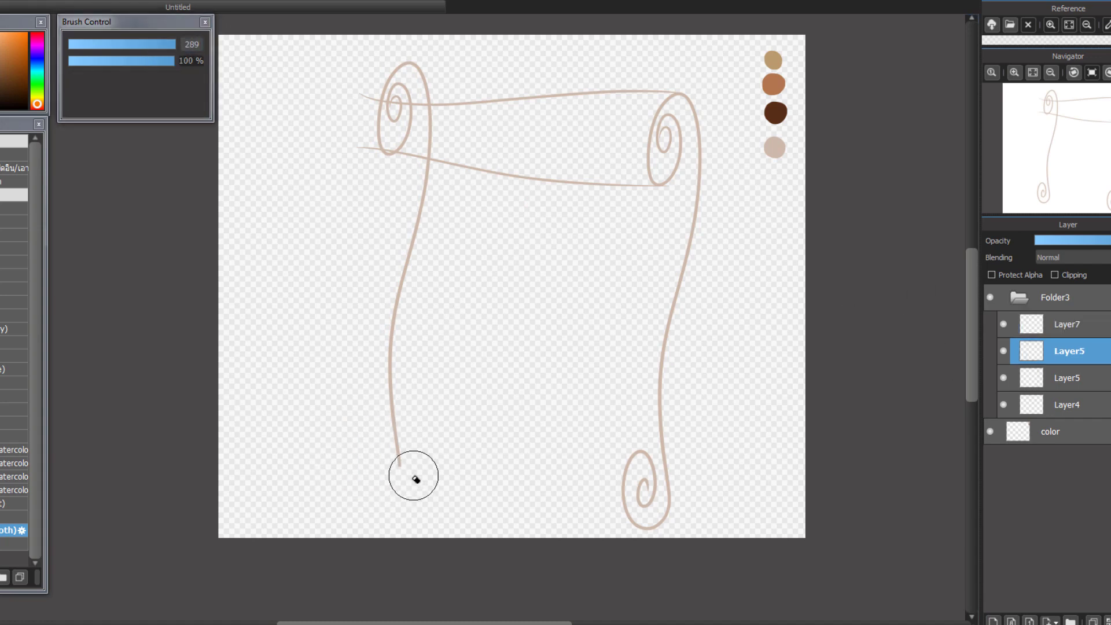
- Draw the bottom roll's upper line on Layer7 and tilt it to run from the left side to the lower spiral
left_click(1078, 331)
key("b")
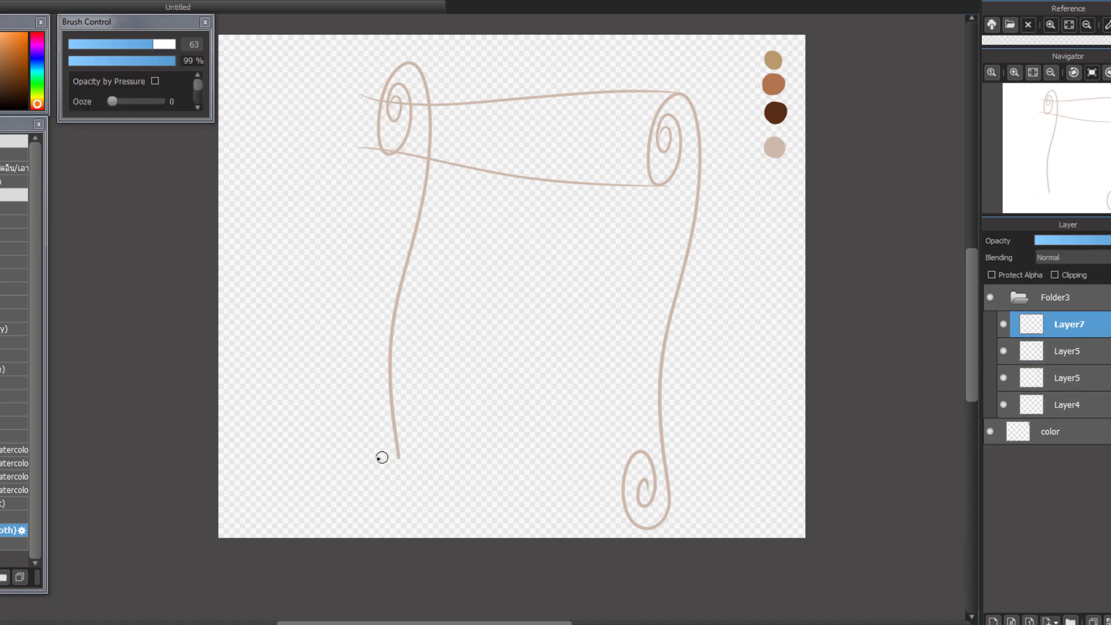
left_click_drag(376, 449, 652, 444)
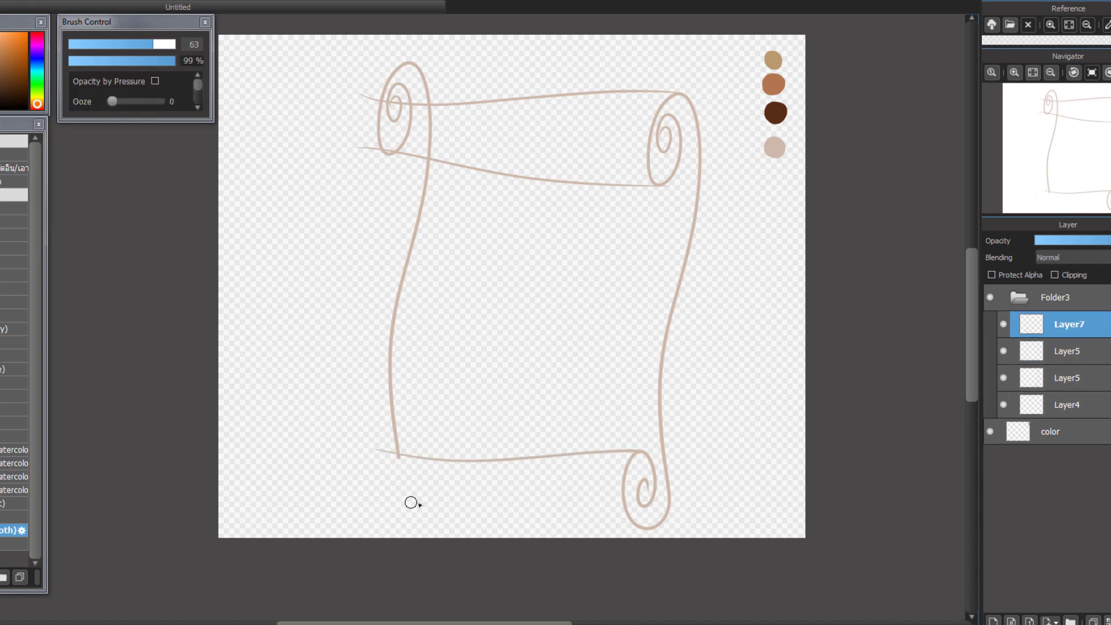
key("ctrl+t")
left_click_drag(703, 392, 699, 377)
left_click_drag(598, 418, 589, 455)
key("Return")
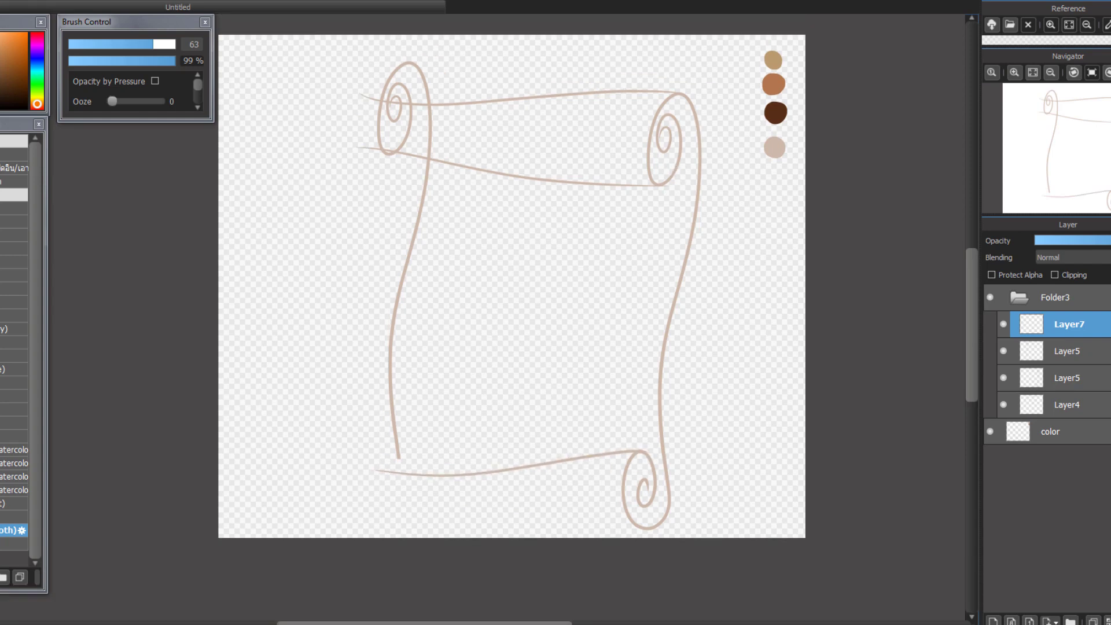
- Duplicate the bottom roll's upper line and rotate and move the copy below it as the roll's lower line
left_click(1093, 621)
mouse_move(519, 469)
left_mouse_down()
mouse_move(514, 405)
mouse_move(529, 474)
left_mouse_up()
key("ctrl+t")
key("ctrl+z")
left_click(537, 320)
left_click_drag(698, 460, 693, 495)
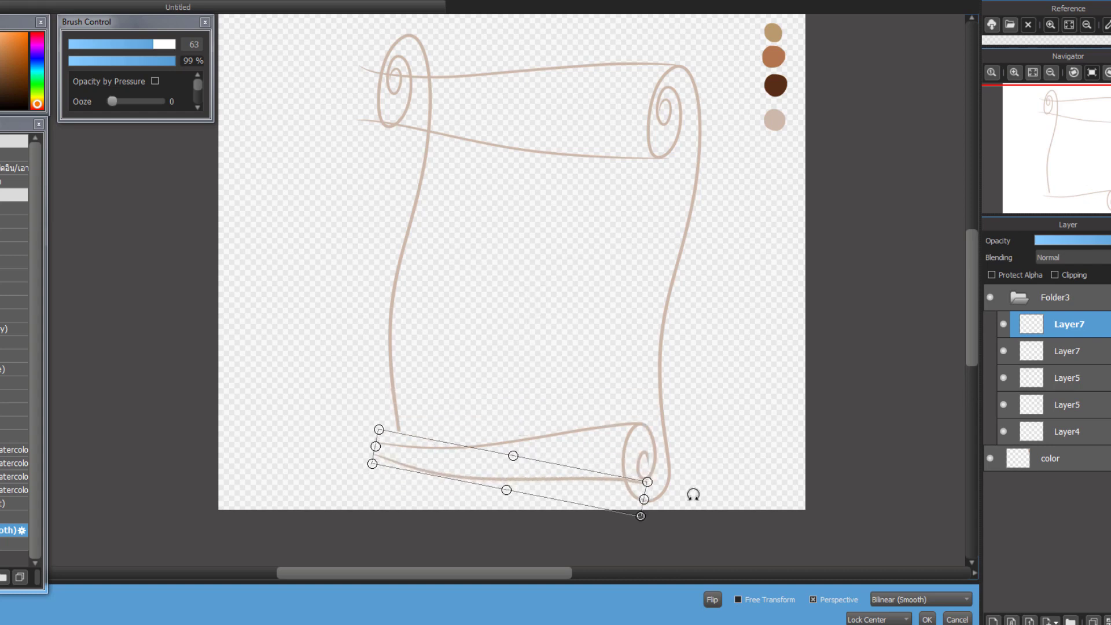
left_click_drag(571, 483, 565, 488)
left_click_drag(718, 456, 715, 443)
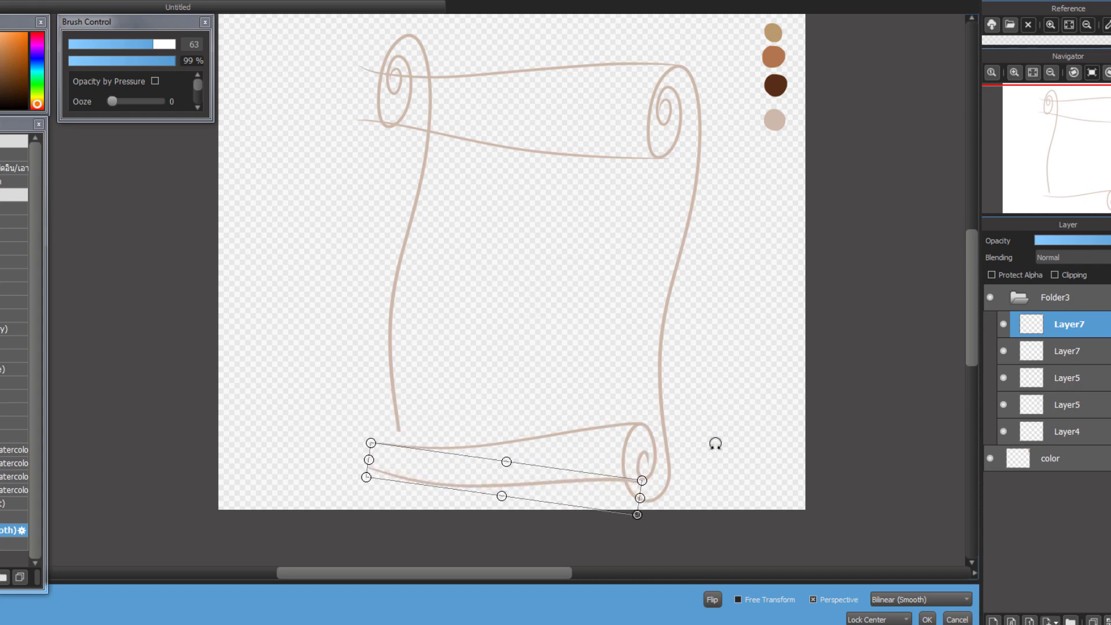
key("Return")
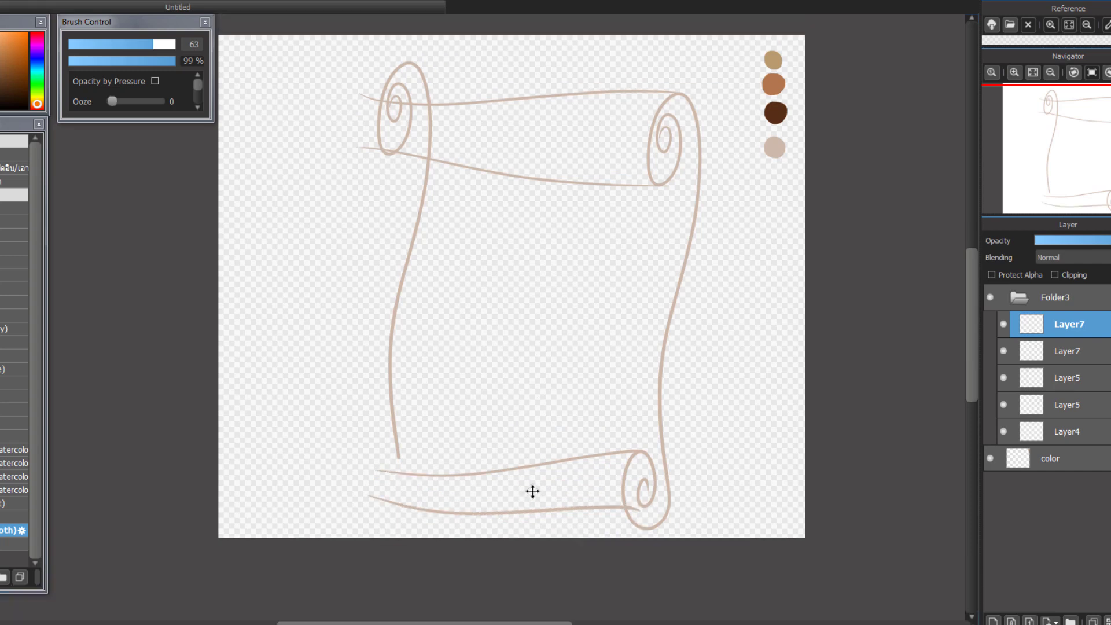
- Shift the lower line further down and rotate it slightly to meet the base of the bottom spiral
mouse_move(531, 509)
left_mouse_down()
mouse_move(519, 511)
mouse_move(527, 519)
left_mouse_up()
key("ctrl+t")
left_click_drag(687, 440, 689, 449)
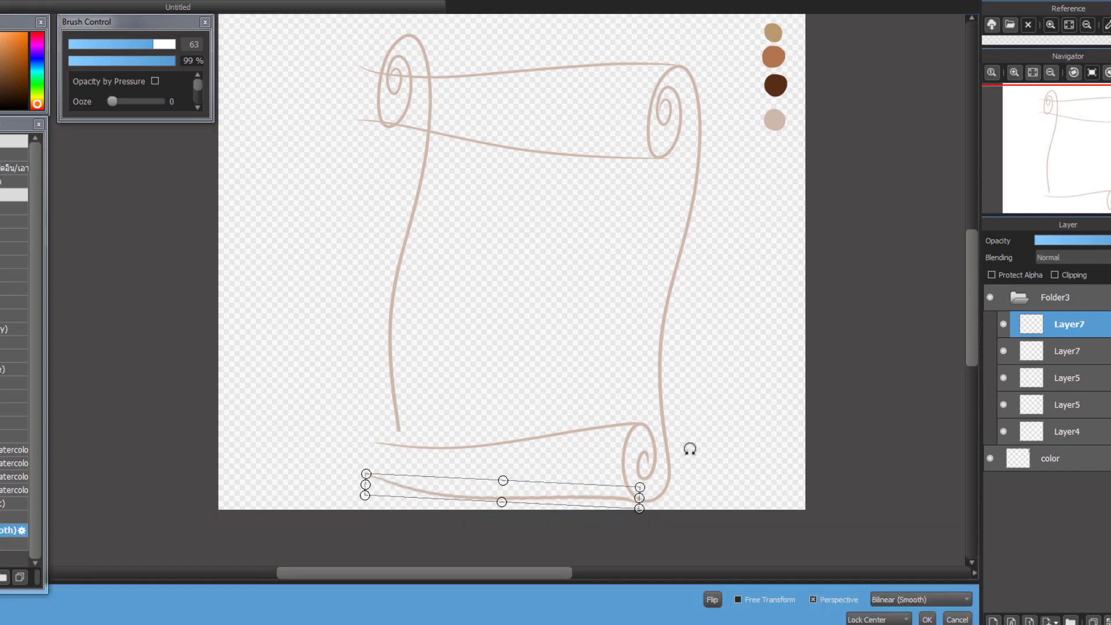
key("Return")
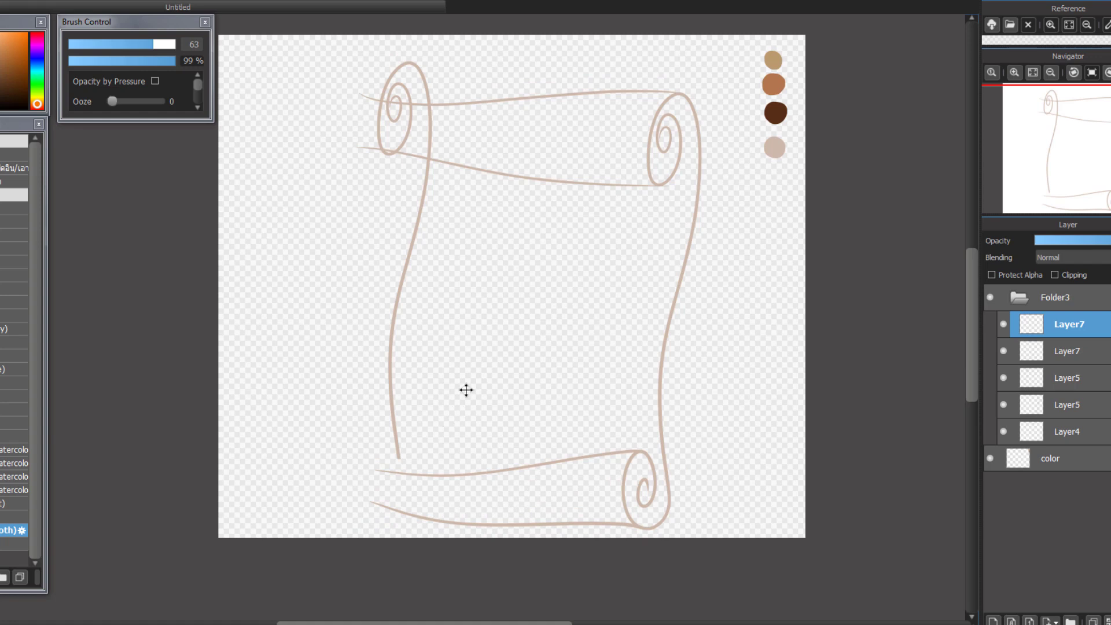
- Merge the two Layer7 layers holding the bottom roll's lines into one
scroll(498, 373, "up", 1)
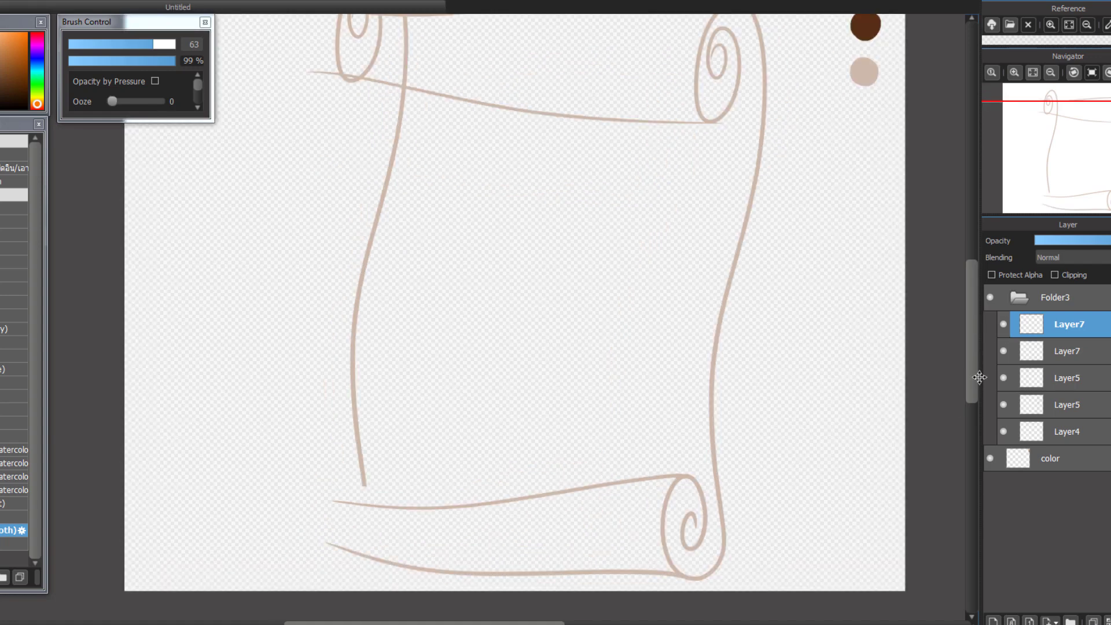
left_click(1071, 349, "shift")
left_click(1108, 621)
- Draw a curved closing stroke on a new layer across the bottom roll's open left end
left_click(993, 620)
scroll(345, 431, "up", 2)
left_click_drag(544, 442, 570, 278)
left_click_drag(345, 446, 332, 440)
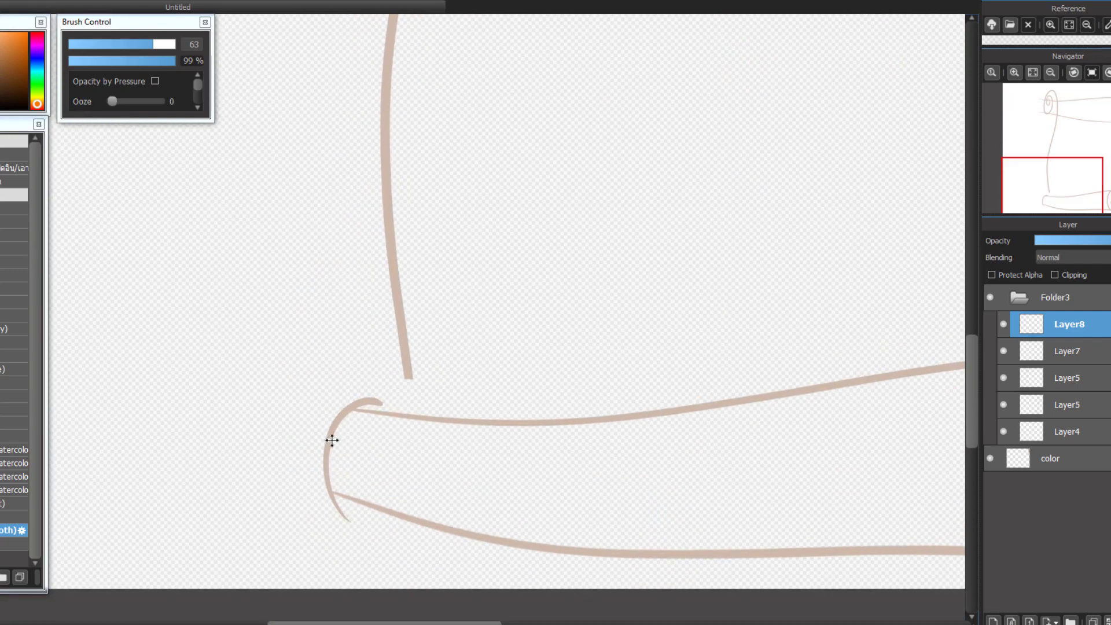
- Erase the closing stroke's overhanging tips at the bottom roll's left end with a size 58 eraser
key("e")
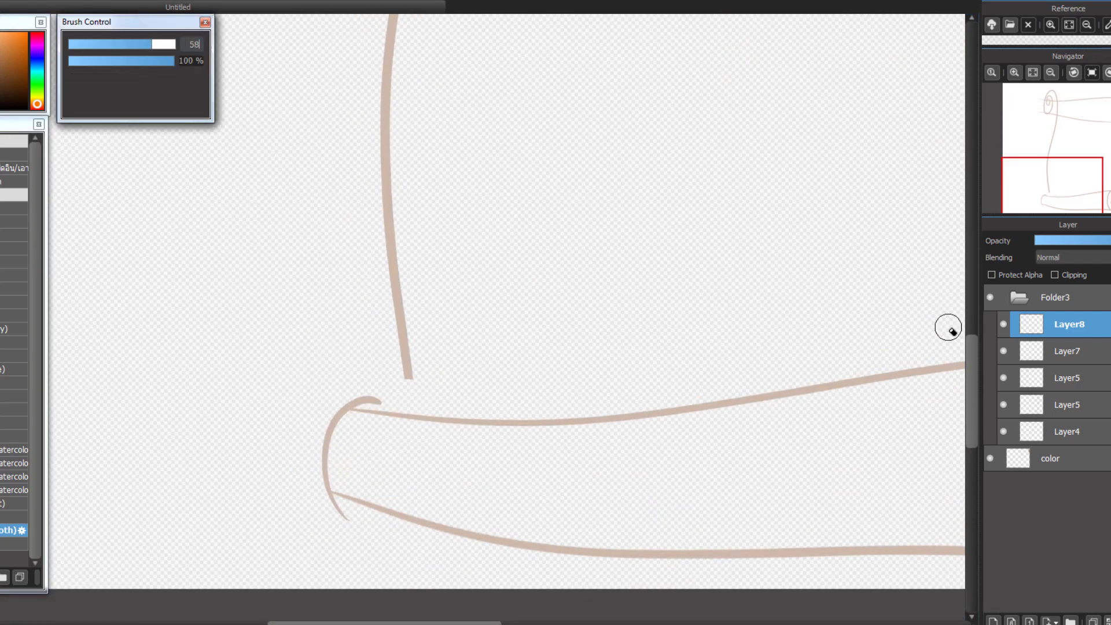
scroll(381, 442, "up", 1)
scroll(278, 366, "up", 1)
mouse_move(278, 365)
left_mouse_down()
mouse_move(389, 350)
mouse_move(302, 338)
mouse_move(339, 347)
mouse_move(287, 166)
left_mouse_up()
mouse_move(287, 528)
left_mouse_down()
mouse_move(291, 464)
mouse_move(203, 379)
left_mouse_up()
left_click_drag(472, 273, 458, 332)
scroll(490, 326, "down", 2)
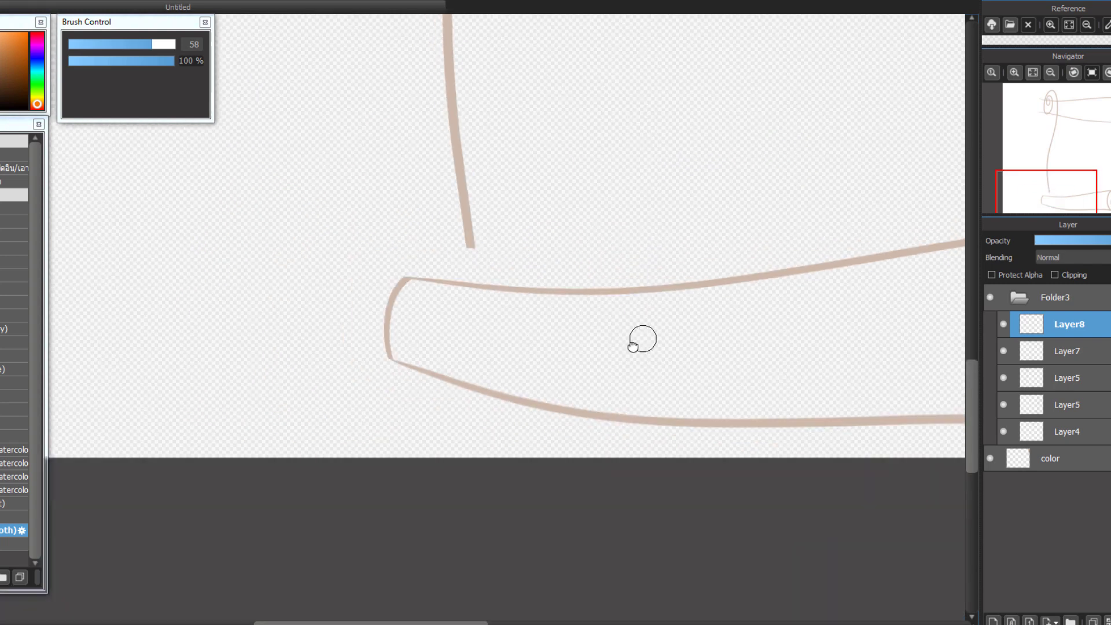
left_click_drag(736, 284, 533, 546)
left_click_drag(536, 397, 561, 513)
scroll(598, 432, "down", 2)
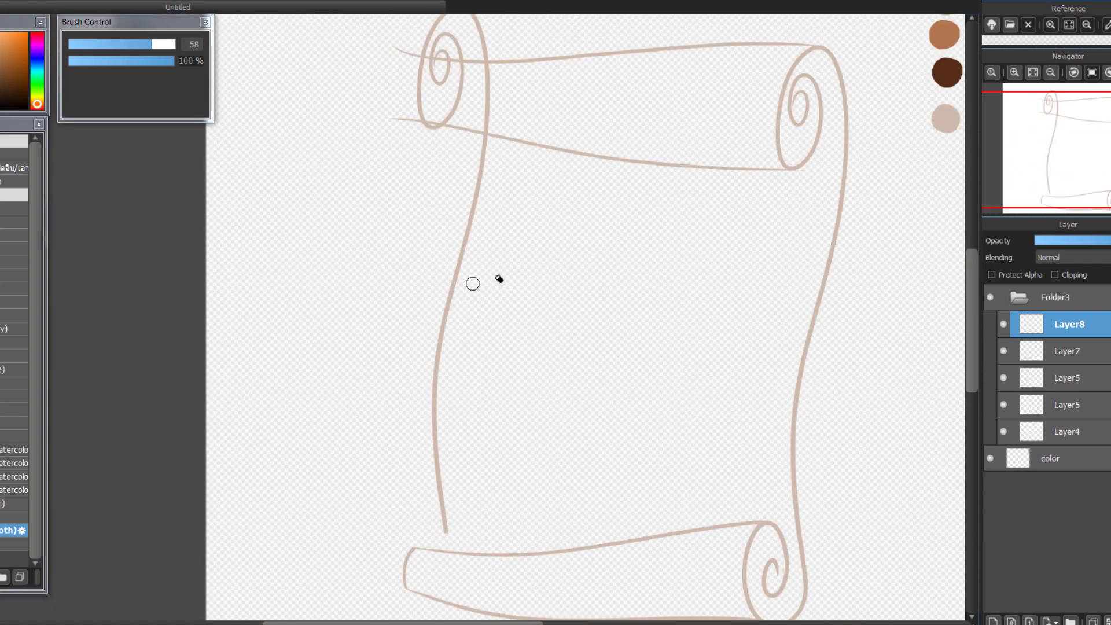
- Merge the bottom roll's closing stroke on Layer8 into Layer7
left_click(1004, 405)
left_click(1004, 406)
left_click(1004, 380)
left_click(1004, 379)
left_click(1046, 352, "shift")
left_click(1106, 621)
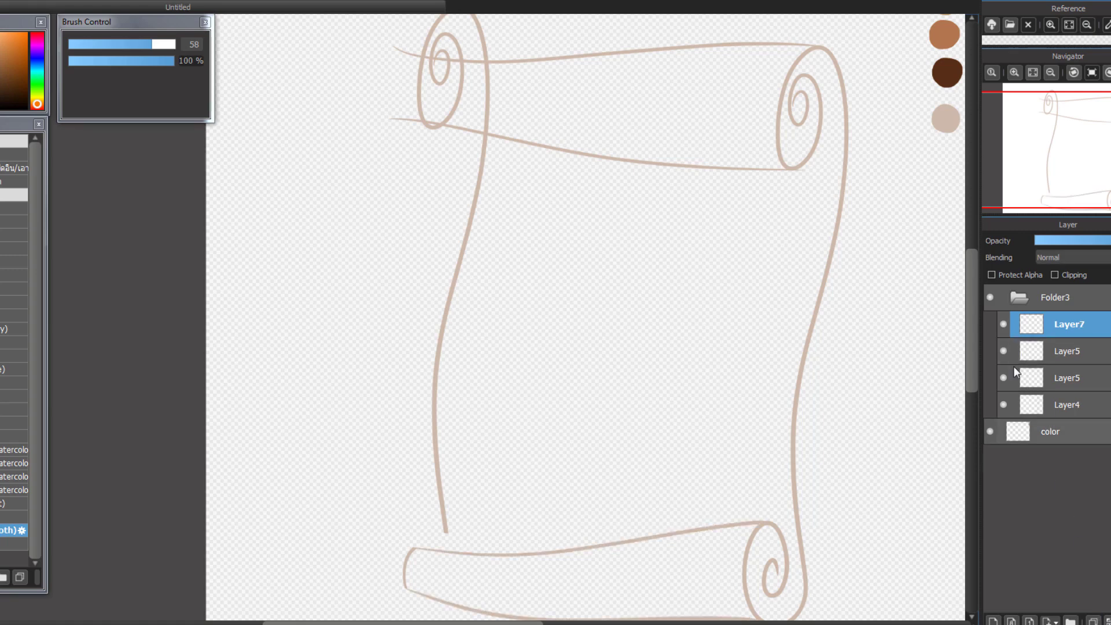
- Move and slightly rotate the copied left edge so its lower end rests on the bottom roll
left_click(1035, 350)
mouse_move(465, 242)
left_mouse_down()
mouse_move(459, 264)
mouse_move(470, 261)
left_mouse_up()
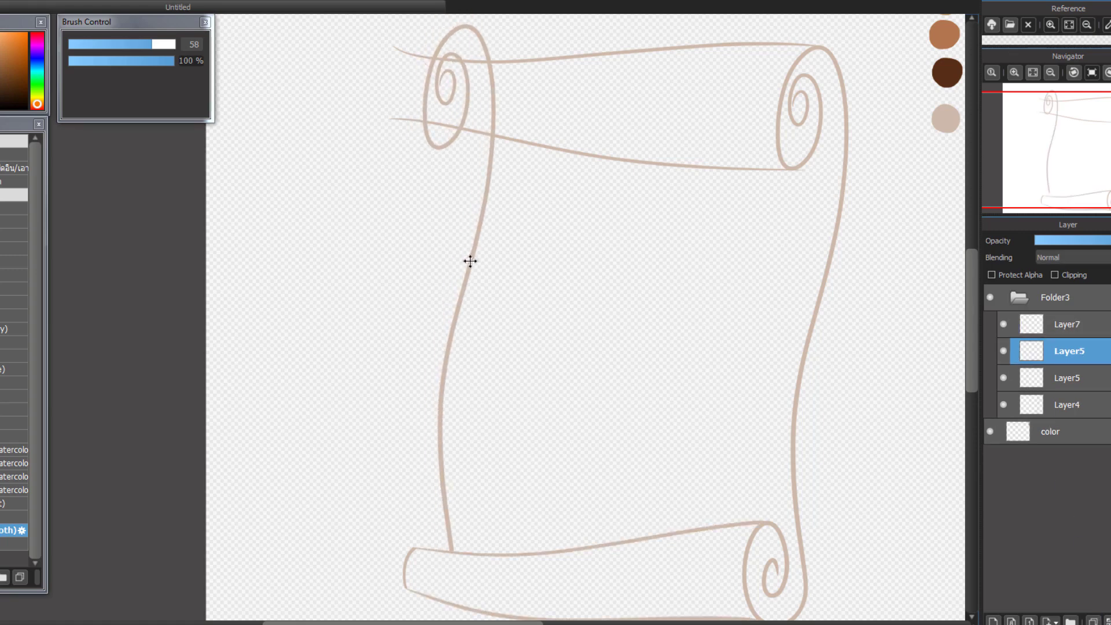
key("ctrl+t")
left_click_drag(568, 39, 554, 33)
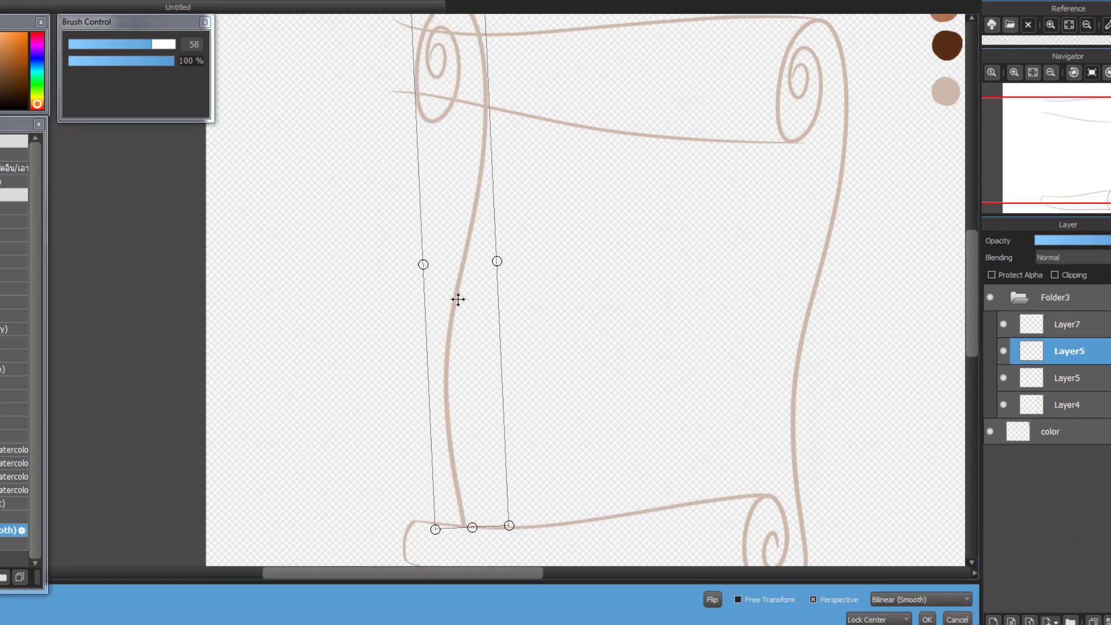
left_click_drag(440, 273, 433, 275)
key("Return")
- Erase the left edge's upper spiral above the top roll's lower line with a size 184 eraser
scroll(433, 345, "up", 2)
mouse_move(422, 523)
left_mouse_down()
mouse_move(459, 357)
mouse_move(486, 436)
mouse_move(455, 608)
left_mouse_up()
left_click_drag(521, 98, 479, 355)
key("e")
left_click_drag(153, 44, 176, 44)
mouse_move(390, 235)
left_mouse_down()
mouse_move(370, 148)
mouse_move(400, 142)
mouse_move(404, 270)
mouse_move(349, 245)
mouse_move(397, 73)
mouse_move(473, 219)
mouse_move(480, 259)
mouse_move(461, 270)
mouse_move(487, 275)
mouse_move(361, 228)
mouse_move(422, 164)
left_mouse_up()
scroll(304, 274, "down", 2)
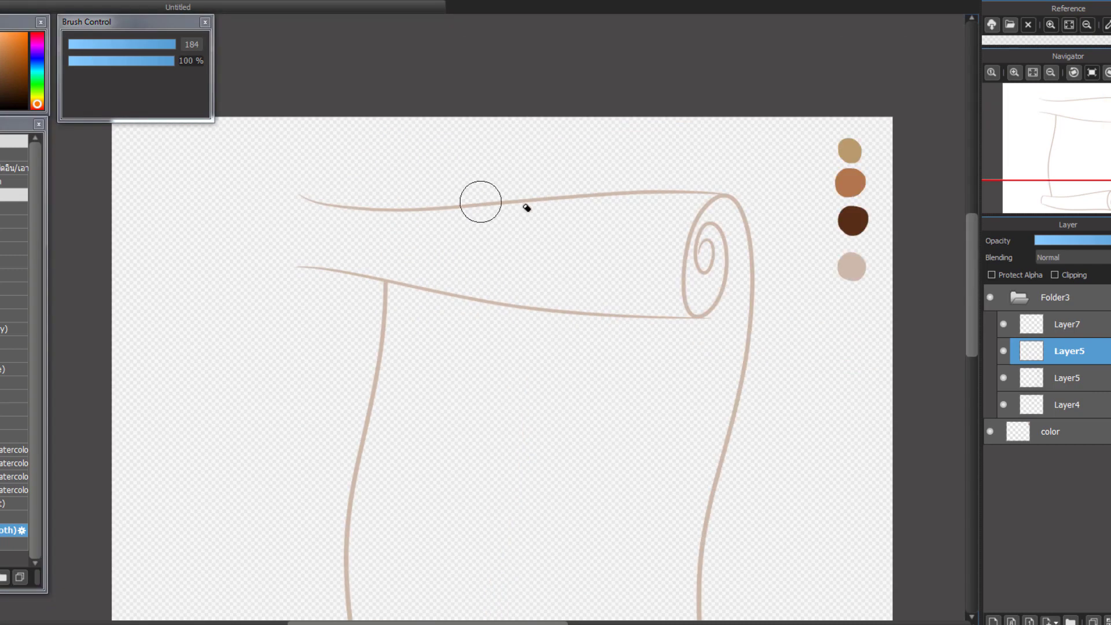
key("b")
mouse_move(438, 349)
left_mouse_down()
mouse_move(453, 272)
mouse_move(449, 183)
mouse_move(455, 208)
left_mouse_up()
left_click_drag(348, 102, 346, 102)
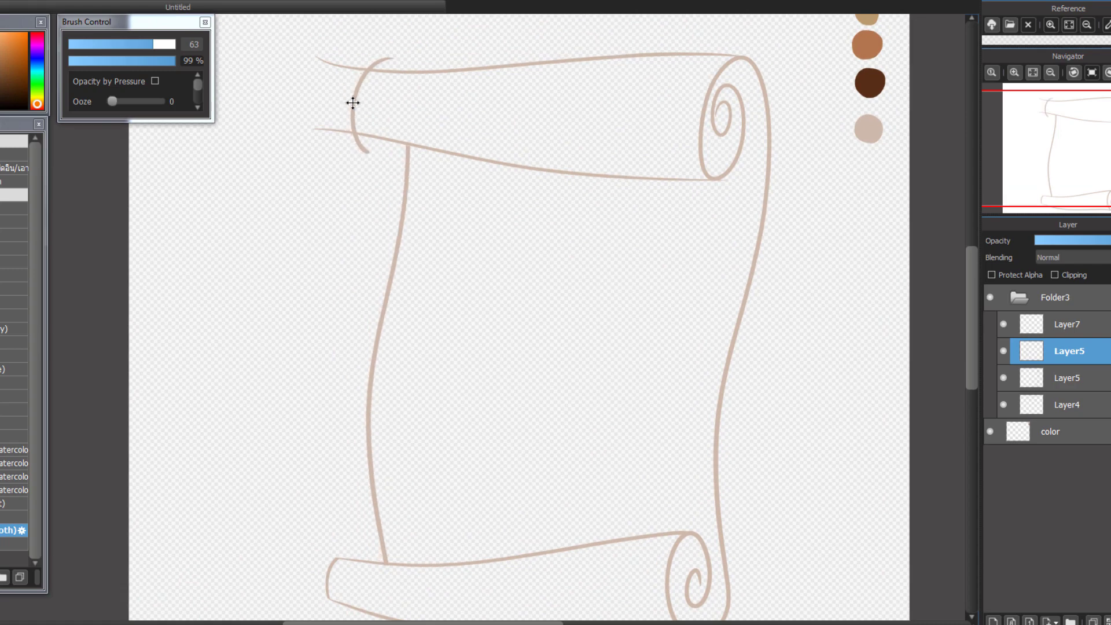
key("ctrl+z")
- Add a new layer and draw a curved closing stroke across the top roll's open left end
left_click(991, 619)
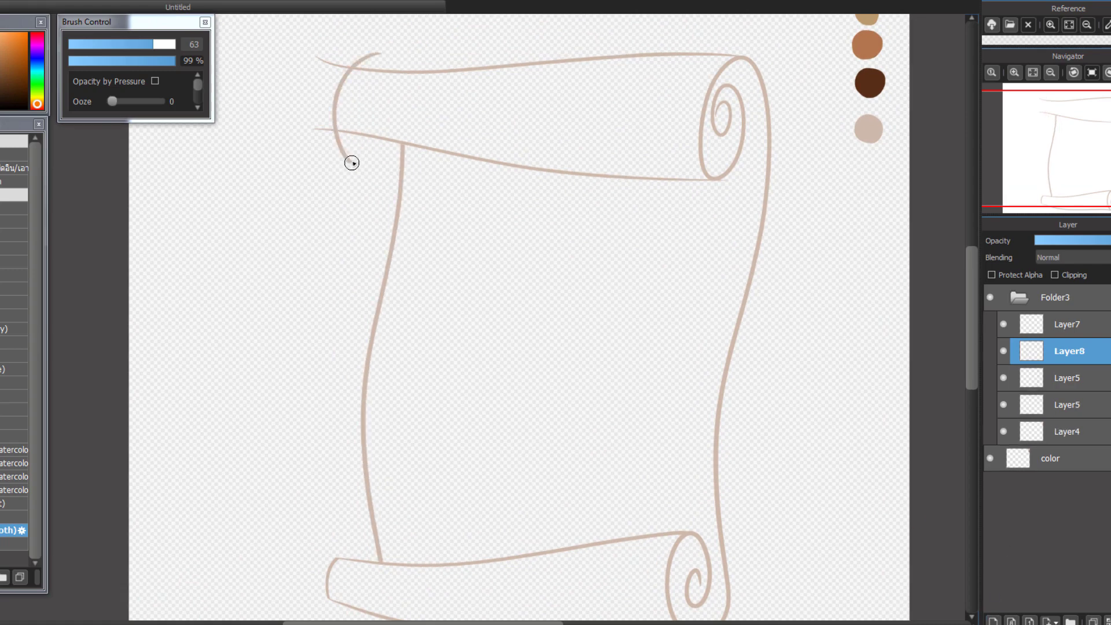
key("ctrl+t")
key("Return")
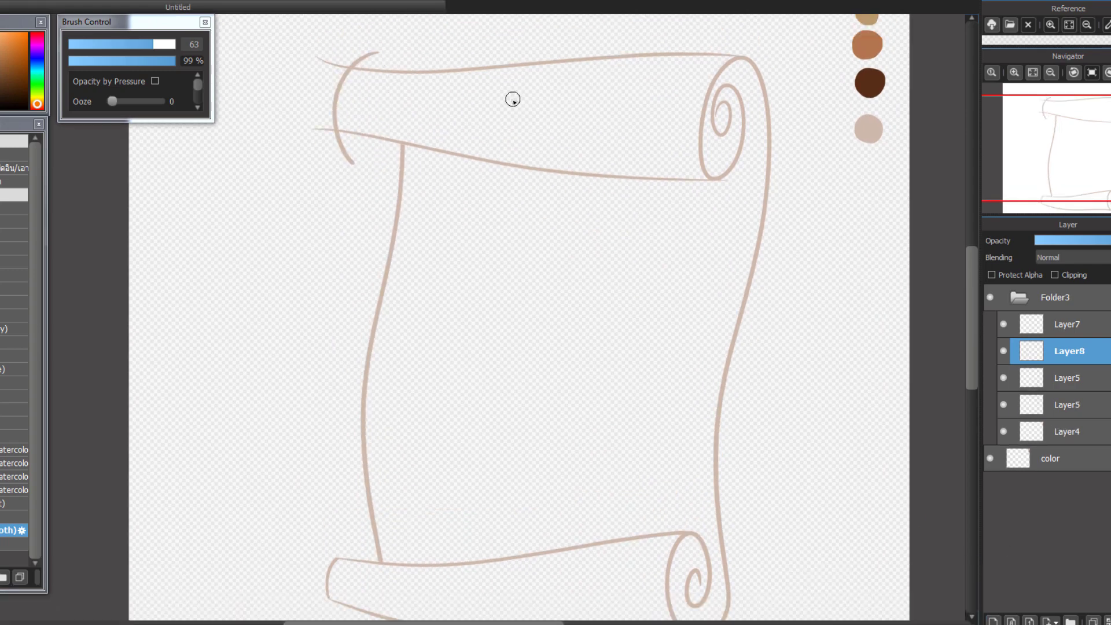
- Erase the closing stroke's overhanging tips above and below the top roll with a size 65 eraser
scroll(398, 127, "up", 4)
left_click_drag(325, 243, 531, 508)
key("e")
left_click(154, 44)
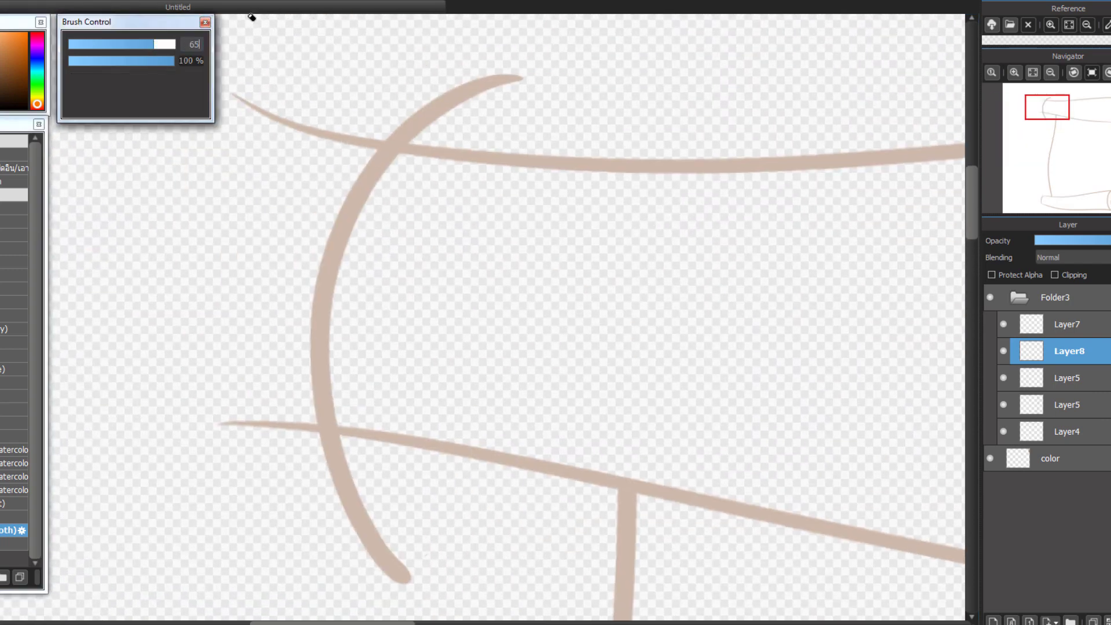
mouse_move(501, 75)
left_mouse_down()
mouse_move(462, 81)
mouse_move(390, 129)
left_mouse_up()
mouse_move(313, 442)
left_mouse_down()
mouse_move(354, 452)
mouse_move(319, 476)
mouse_move(404, 560)
mouse_move(378, 541)
left_mouse_up()
- Erase the tip of the top roll's upper line on Layer4 that extends past the left closing stroke
left_click_drag(687, 415, 799, 448)
left_click(1004, 431)
left_click(1003, 431)
left_click(1067, 431)
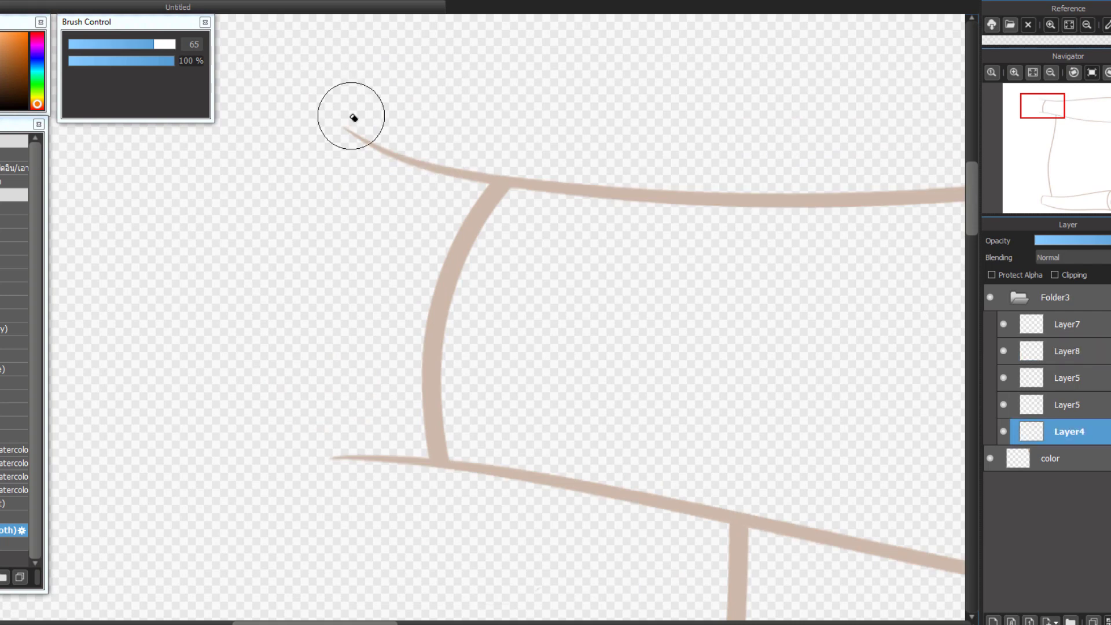
mouse_move(354, 116)
left_mouse_down()
mouse_move(386, 147)
mouse_move(455, 166)
mouse_move(452, 180)
mouse_move(497, 157)
left_mouse_up()
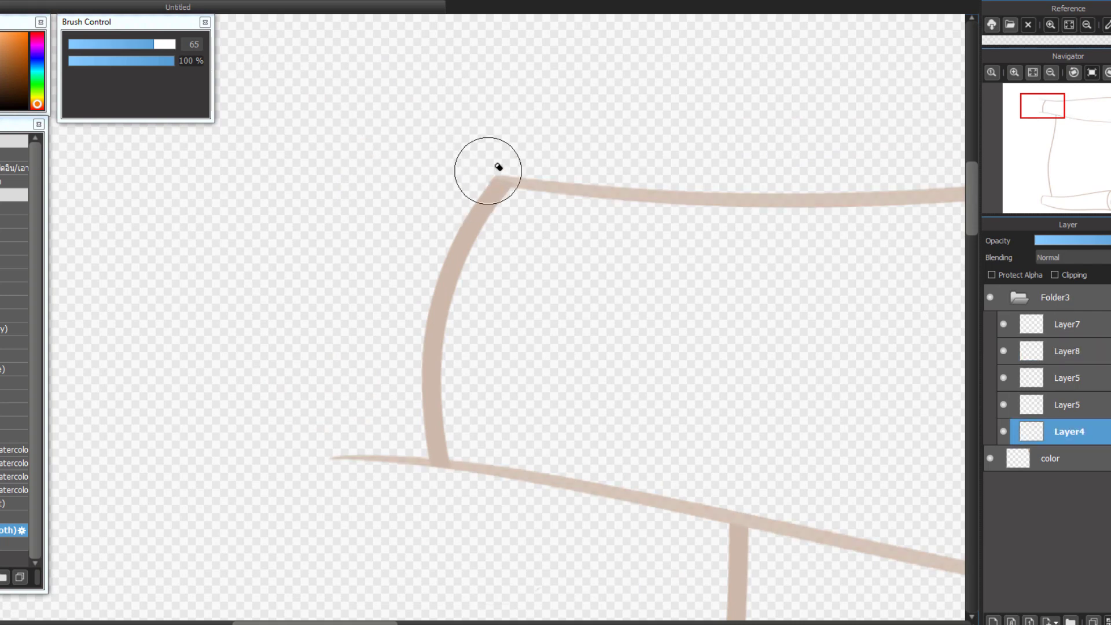
- Trim the top roll's upper-left corner and erase the lower line's tip past the closing stroke on Layer4 with a size 29 eraser
scroll(497, 190, "up", 1)
scroll(496, 186, "up", 1)
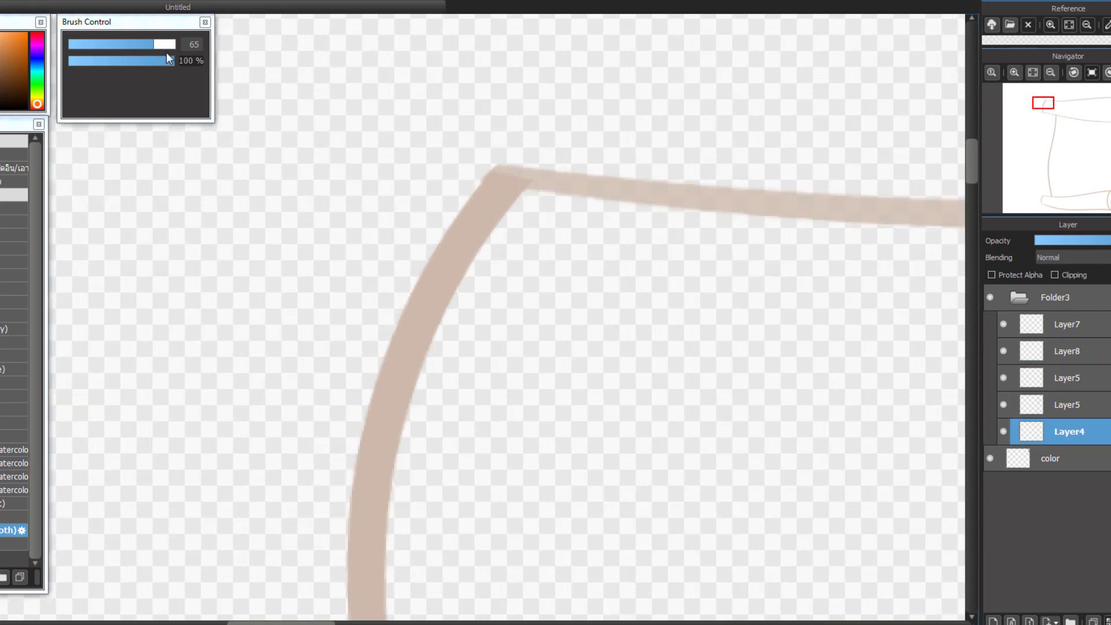
left_click(128, 44)
left_click_drag(488, 176, 483, 172)
left_click_drag(399, 475, 443, 174)
mouse_move(393, 450)
left_mouse_down()
mouse_move(398, 427)
mouse_move(365, 444)
mouse_move(270, 414)
mouse_move(360, 437)
left_mouse_up()
scroll(360, 437, "down", 1)
left_click_drag(622, 375, 545, 384)
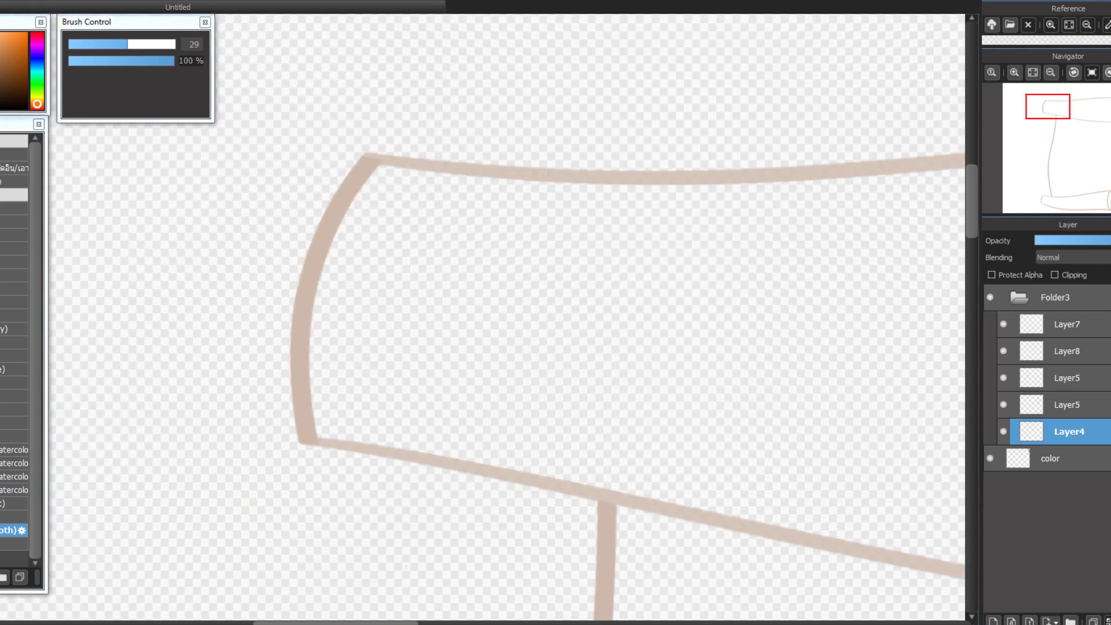
- Identify the layer holding the top roll's left closing stroke and clear the contents of Layer8
scroll(820, 248, "down", 4)
left_click_drag(657, 471, 354, 333)
scroll(503, 248, "up", 3)
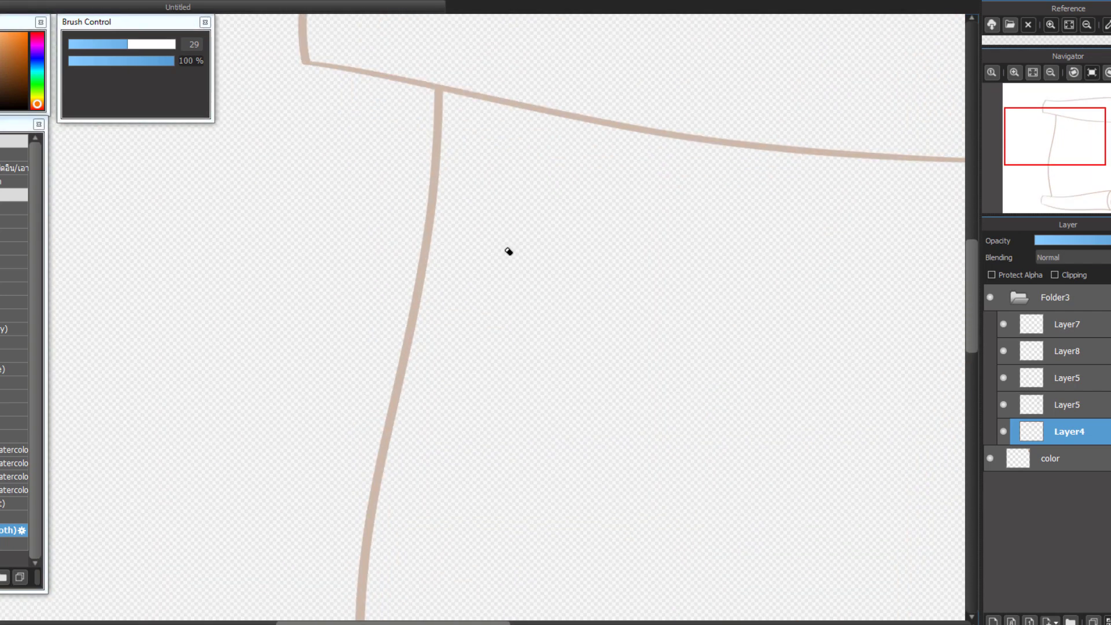
left_click_drag(506, 247, 570, 484)
left_click(1004, 432)
left_click(1004, 432)
left_click(1005, 407)
left_click(1004, 407)
left_click(1006, 378)
left_click(1004, 378)
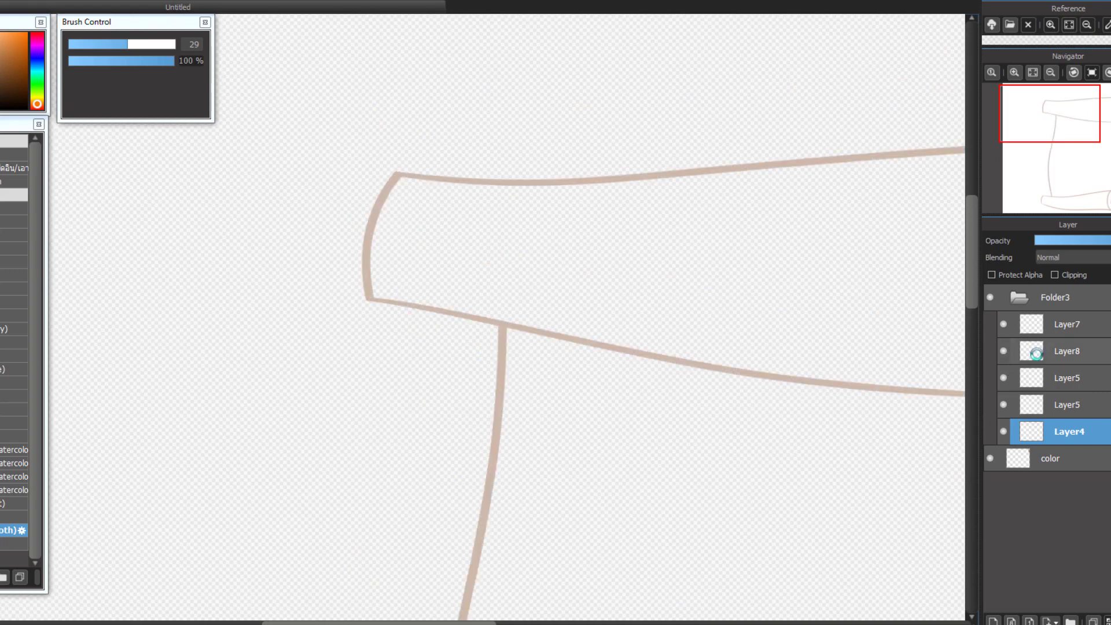
left_click(999, 358)
key("Delete")
- Redraw the closing stroke across the top roll's left end on Layer8 as a rounder curve overshooting both lines, using brush size 63
key("b")
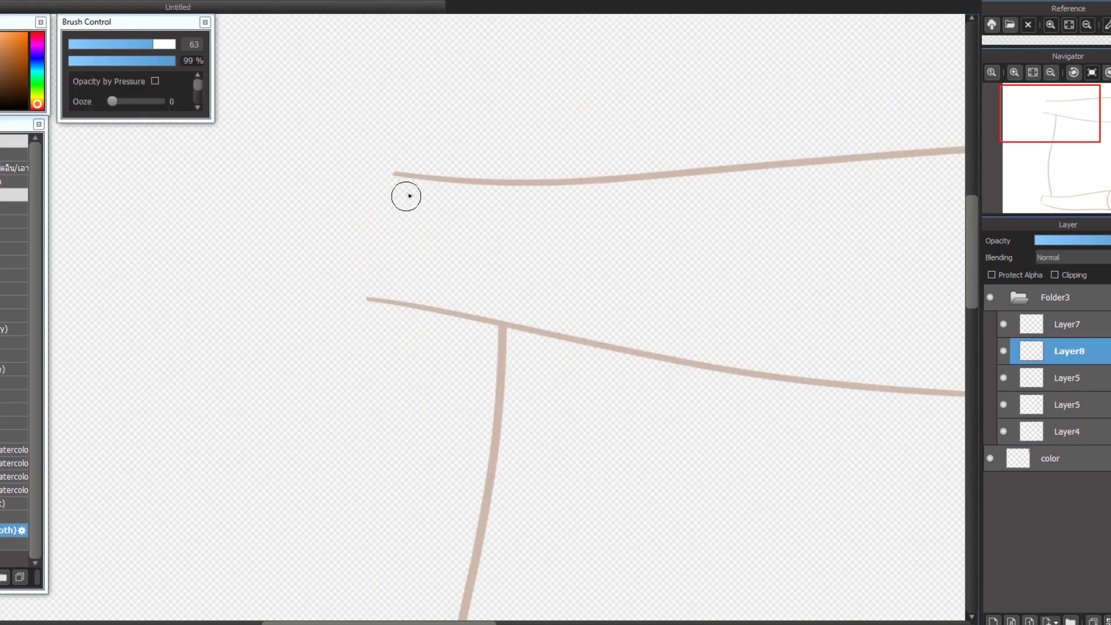
mouse_move(437, 155)
left_mouse_down()
mouse_move(363, 233)
mouse_move(425, 361)
left_mouse_up()
key("ctrl+z")
left_click_drag(469, 147, 460, 326)
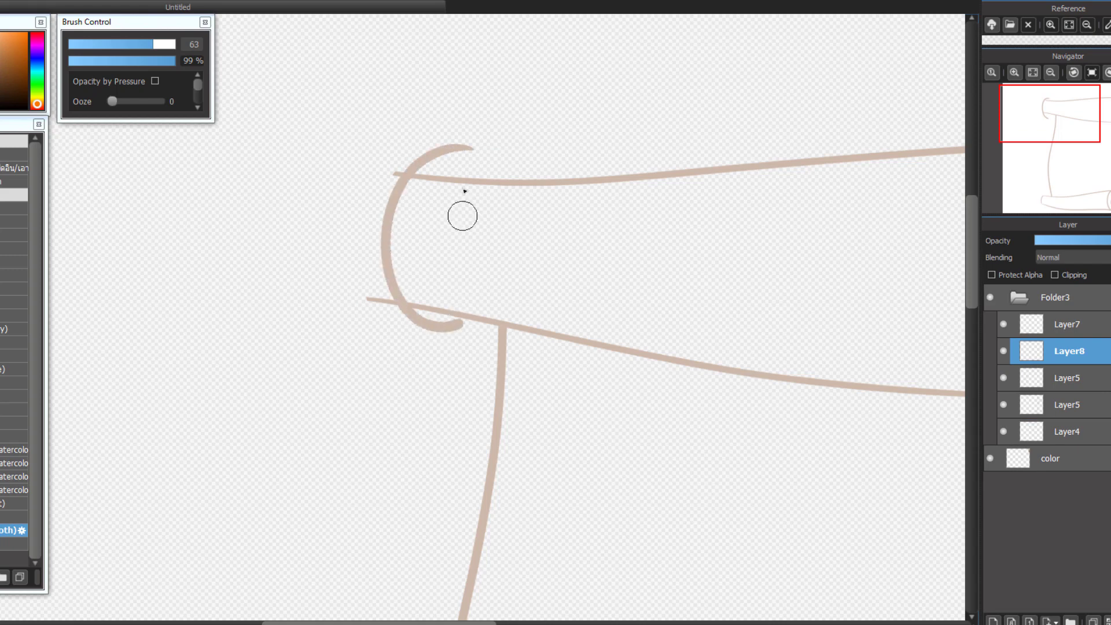
- Transform the closing stroke slightly to fit the roll's end and erase its overhanging ends with a size 70 eraser
key("ctrl+t")
left_click_drag(508, 104, 492, 92)
key("Return")
key("e")
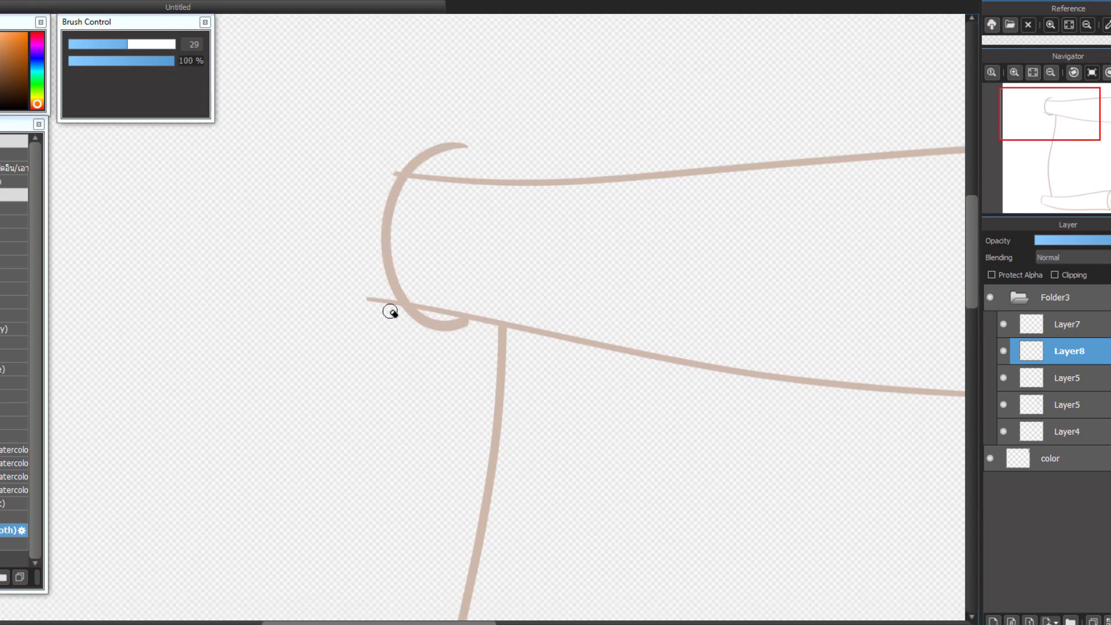
left_click_drag(390, 311, 449, 328)
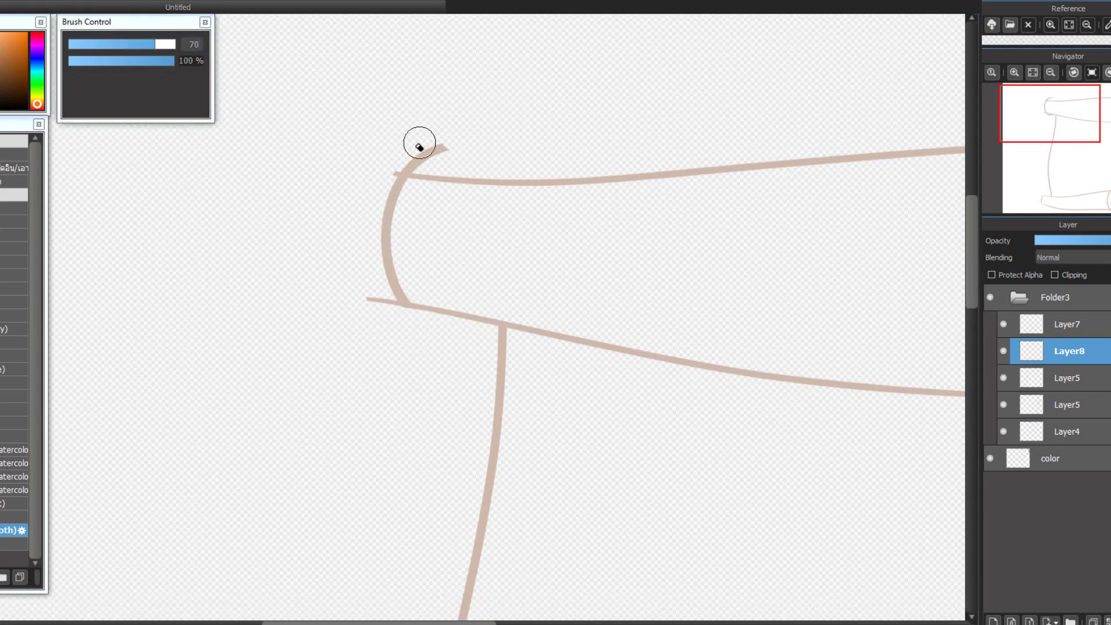
- Erase the tips of the top roll's upper and lower lines on Layer4 that stick out past the closing stroke, refining with eraser size 18
left_click(1003, 432)
left_click(1004, 432)
left_click(1032, 431)
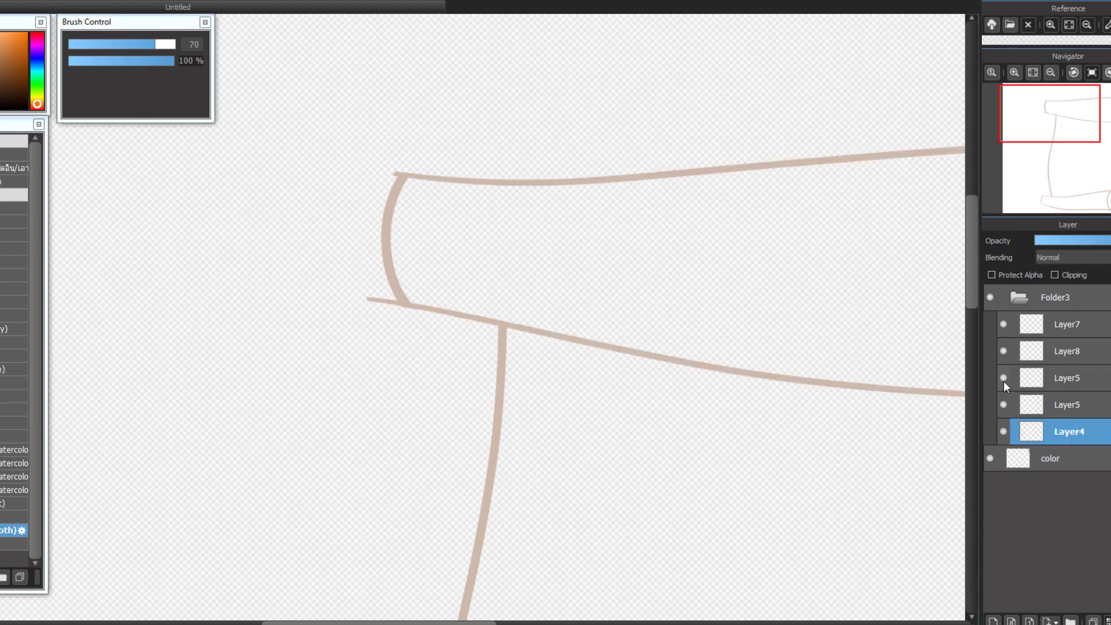
scroll(487, 328, "up", 2)
left_click_drag(489, 326, 617, 493)
left_click_drag(387, 154, 429, 119)
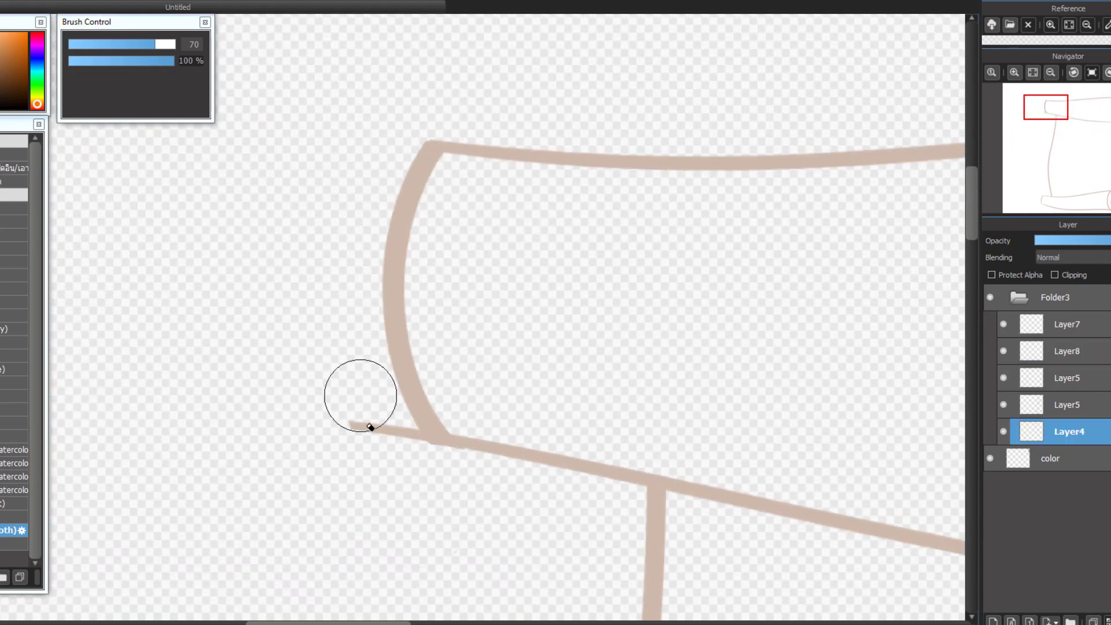
scroll(452, 309, "up", 2)
scroll(452, 309, "up", 3)
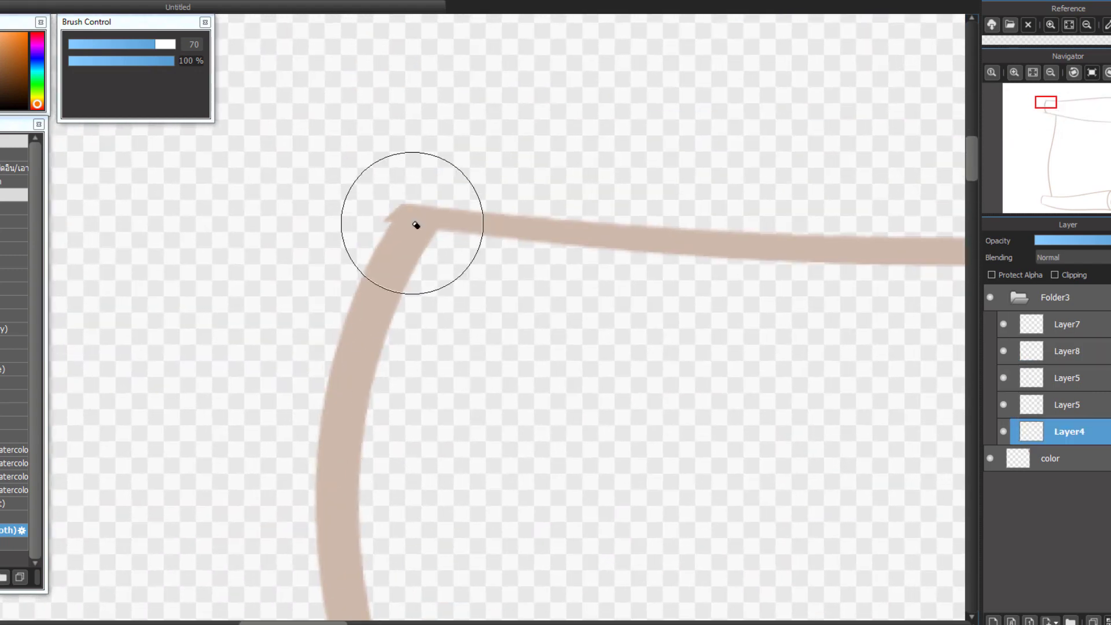
left_click_drag(123, 44, 107, 44)
left_click_drag(384, 239, 404, 202)
scroll(346, 381, "down", 5)
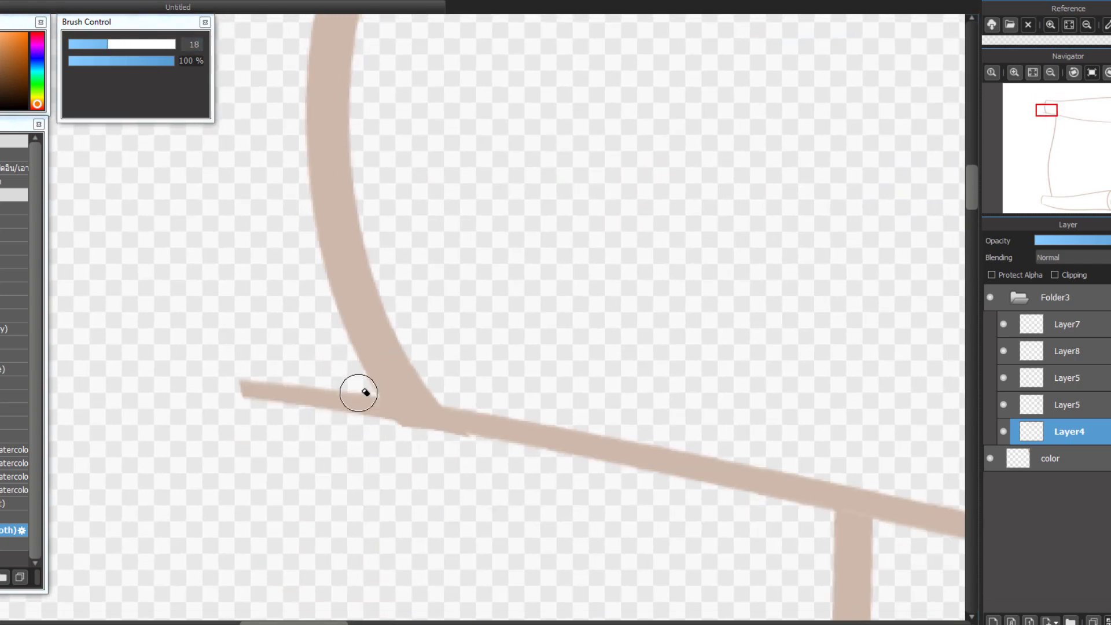
left_click_drag(256, 376, 337, 401)
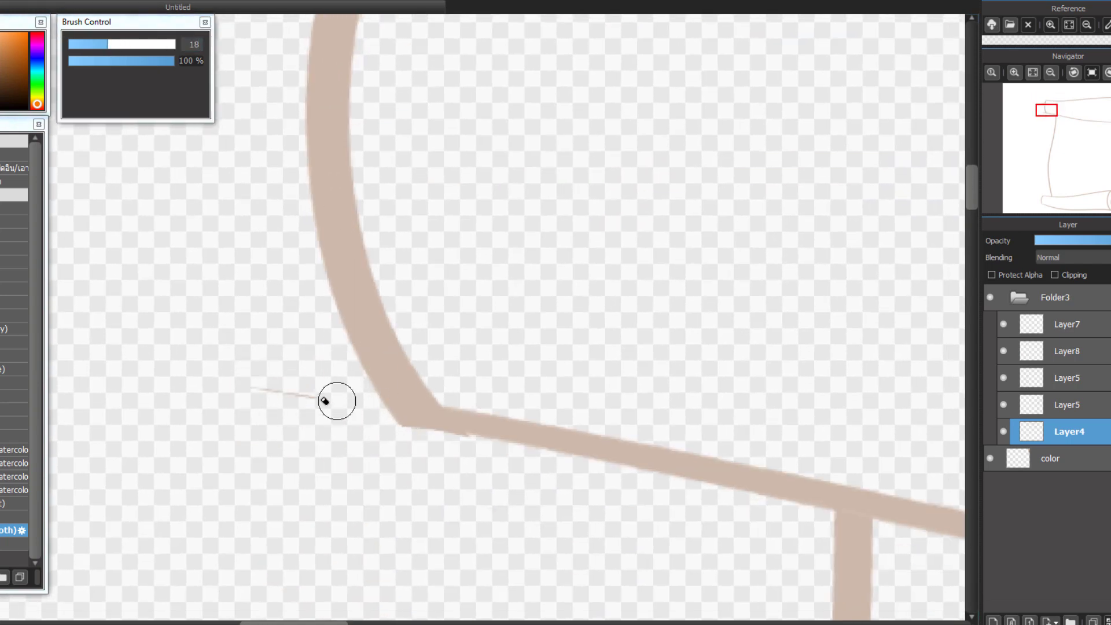
- Erase the closing stroke's leftover below the top roll's lower line on Layer8
left_click(1019, 350)
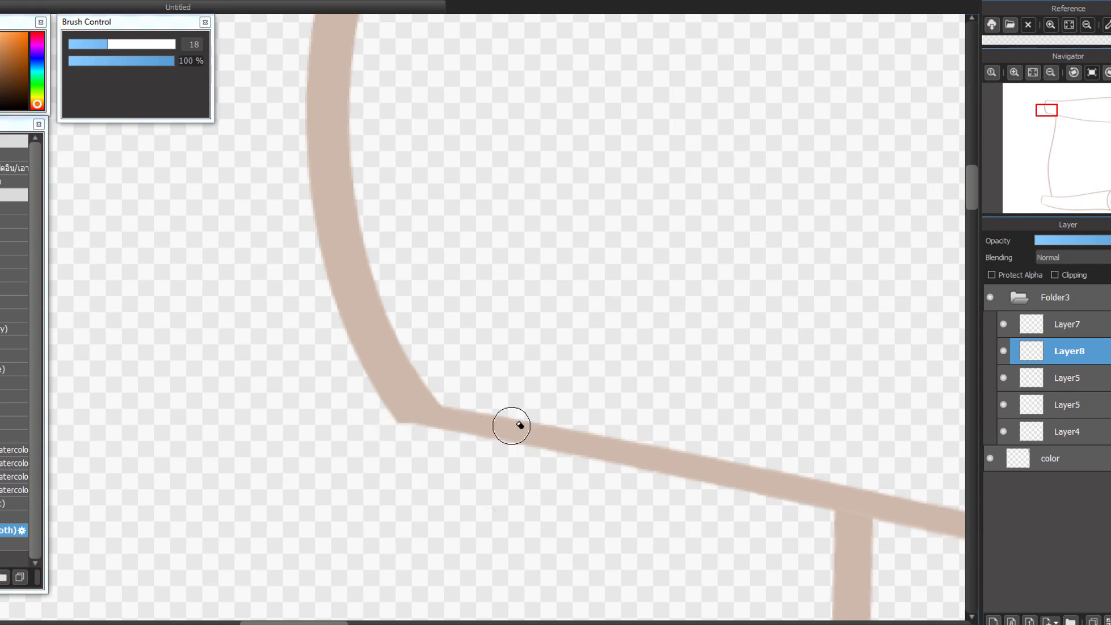
left_click_drag(432, 184, 404, 53)
left_click_drag(743, 471, 687, 362)
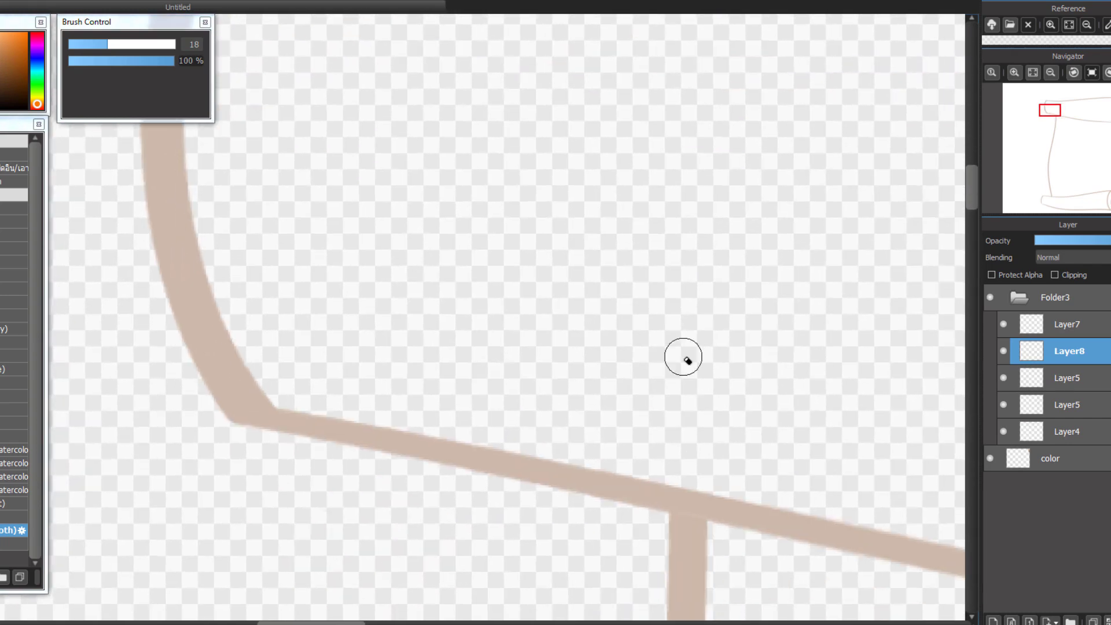
- Transform the bottom roll's outline on Layer7, moving its left end slightly inward to narrow it
scroll(687, 362, "down", 5)
left_click_drag(580, 401, 482, 321)
scroll(482, 321, "down", 4)
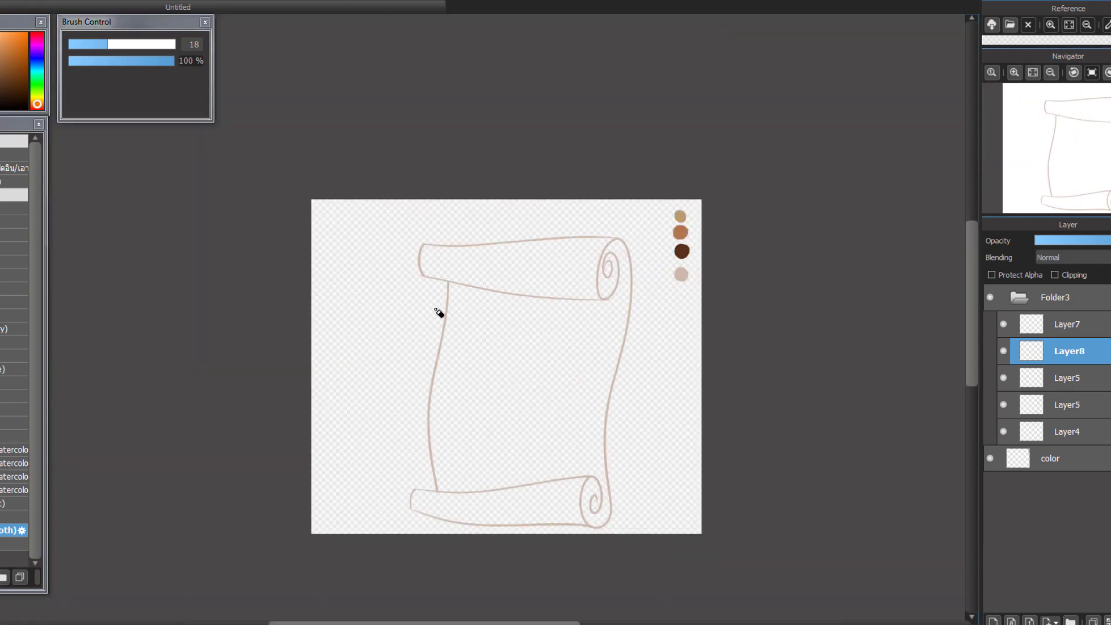
scroll(435, 310, "up", 2)
left_click_drag(318, 331, 365, 74)
left_click(1004, 378)
left_click(1004, 379)
left_click(1004, 431)
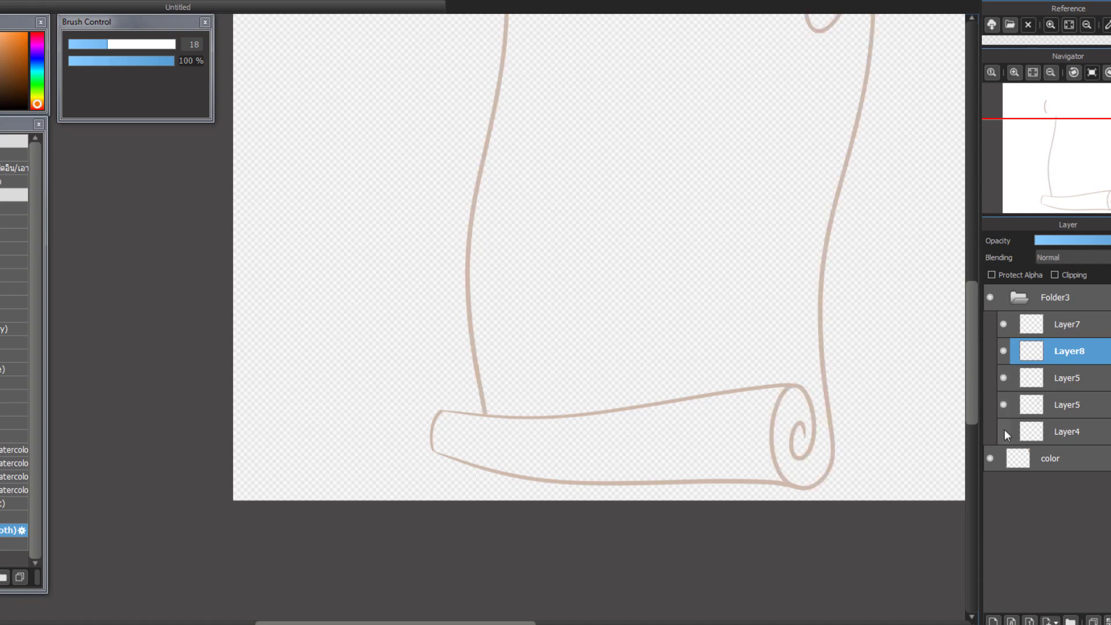
left_click(1004, 430)
left_click(1005, 323)
left_click(1004, 324)
left_click(1042, 324)
key("ctrl+t")
left_click_drag(430, 464, 448, 464)
key("Return")
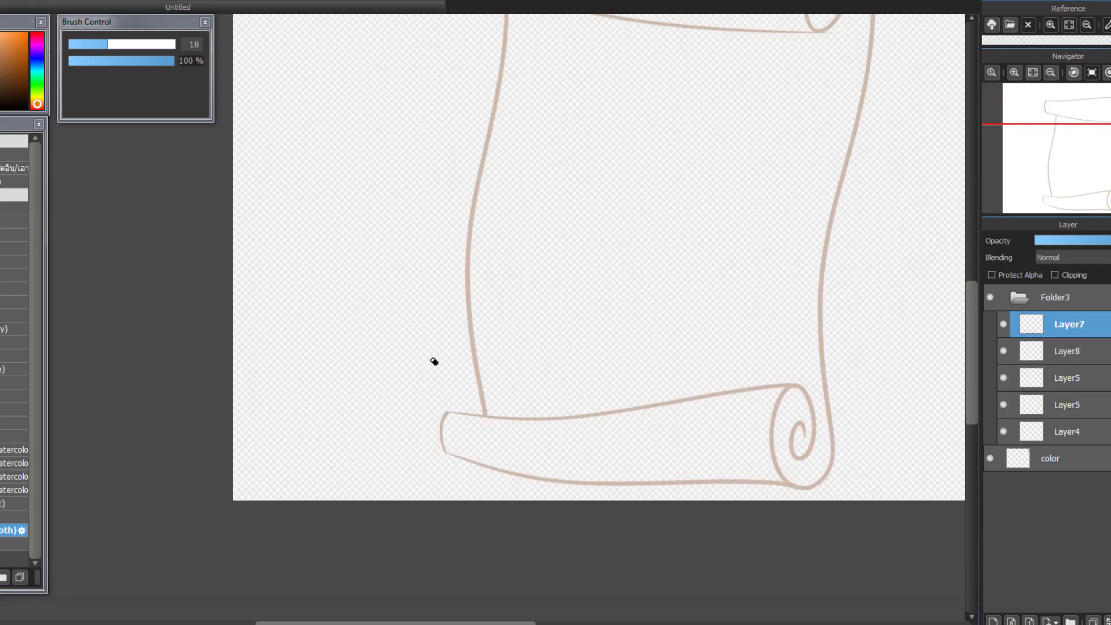
- Move Layer8 directly above Layer4 and merge the closing stroke into Layer4
left_click_drag(637, 315, 574, 431)
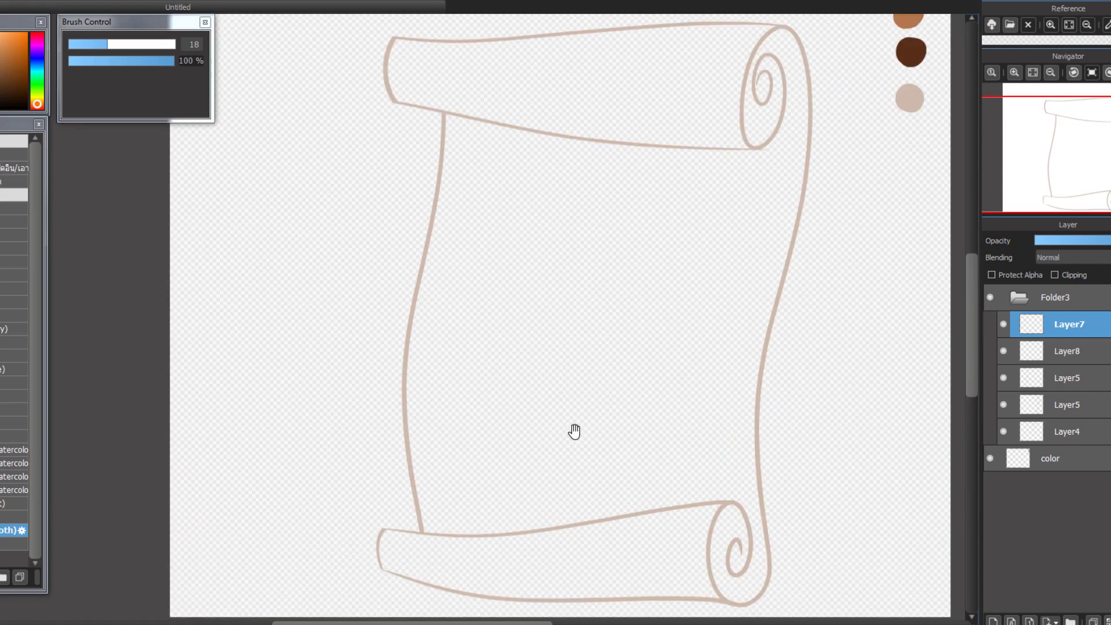
left_click(1002, 432)
left_click(1002, 432)
left_click(1004, 406)
left_click(1005, 406)
left_click_drag(1044, 351, 1065, 422)
left_click(1067, 431, "ctrl")
key("ctrl+e")
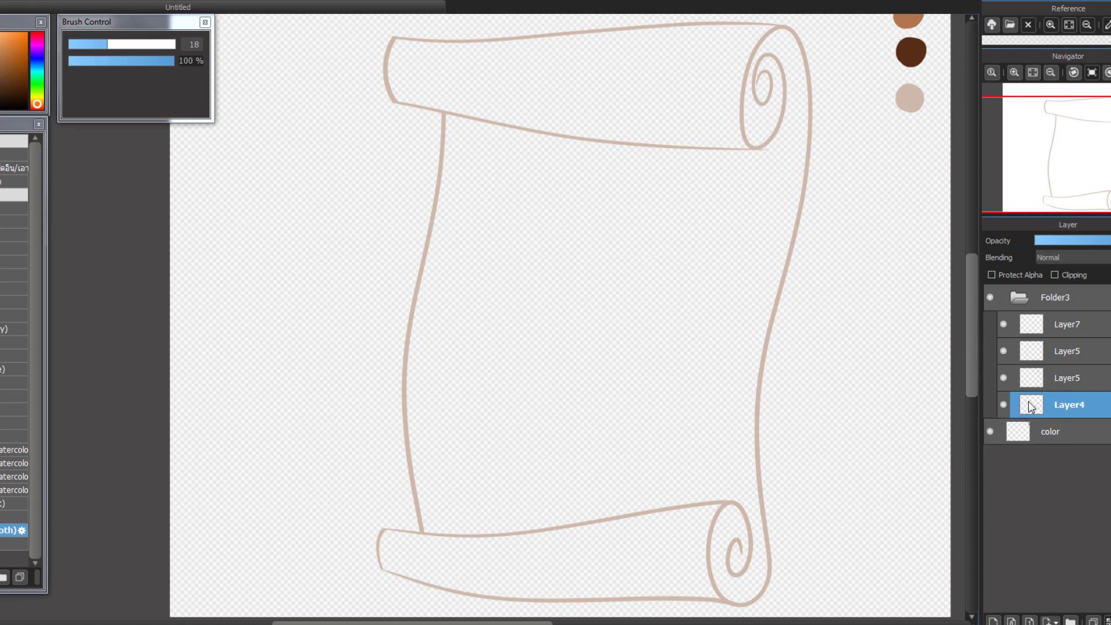
left_click(1004, 405)
left_click(1005, 405)
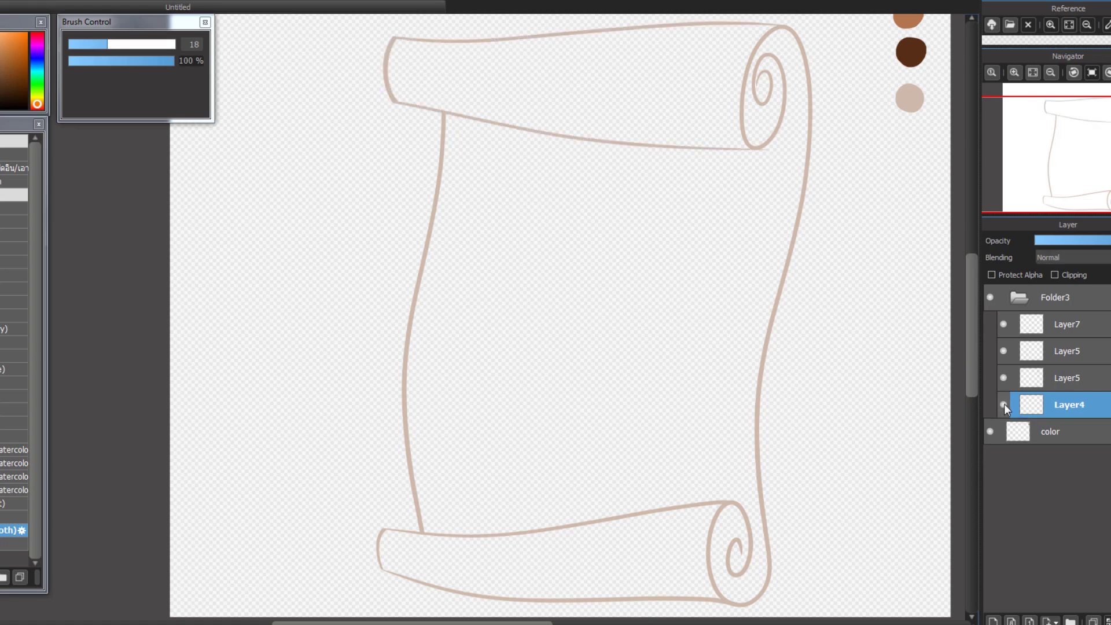
- Check which lines the layers hold and add a new layer directly above the lower Layer5
left_click(1003, 351)
left_click(1003, 351)
left_click(1004, 324)
left_click(1003, 324)
left_click(1035, 382)
left_click(993, 621)
- Erase the tip of the top roll's lower line on Layer4 that extends past the spiral with a size 46 eraser
scroll(745, 272, "up", 2)
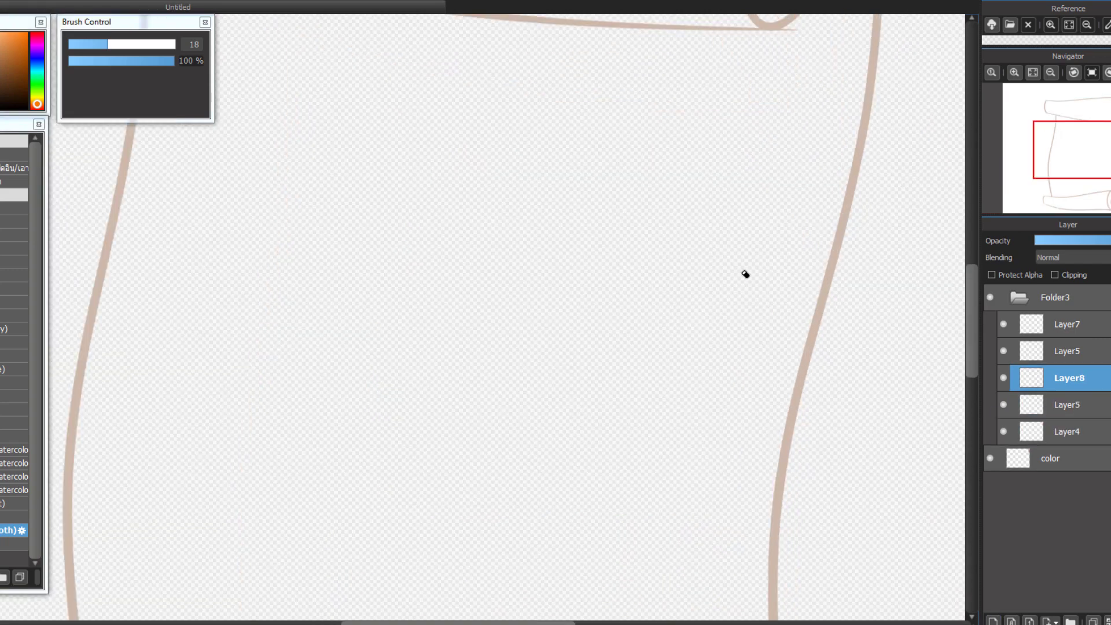
left_click_drag(640, 133, 622, 595)
left_click(1018, 431)
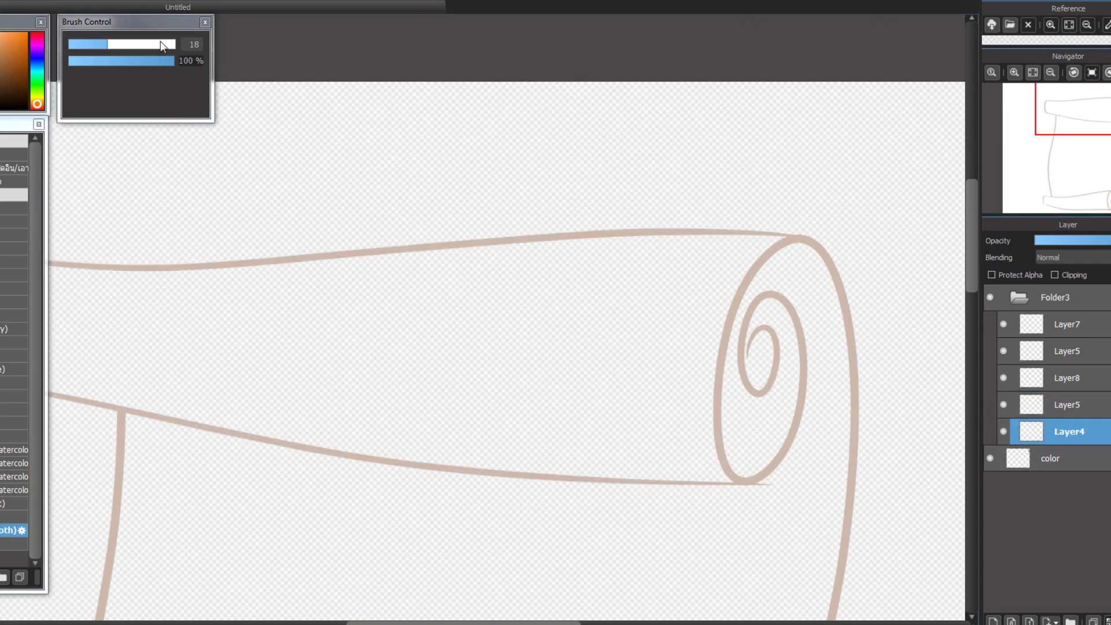
left_click(146, 44)
left_click_drag(784, 483, 746, 482)
- Draw short strokes on Layer8 connecting the turns of the top roll's spiral, using brush size 63
left_click(1019, 406)
left_click(1004, 405)
left_click(1004, 406)
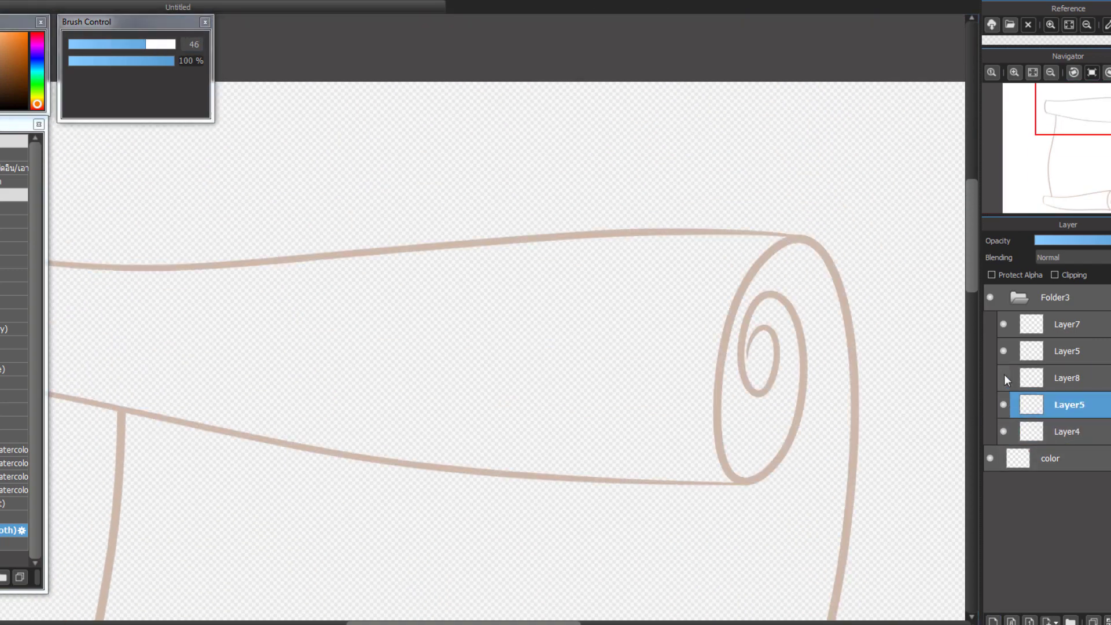
left_click(1020, 376)
key("b")
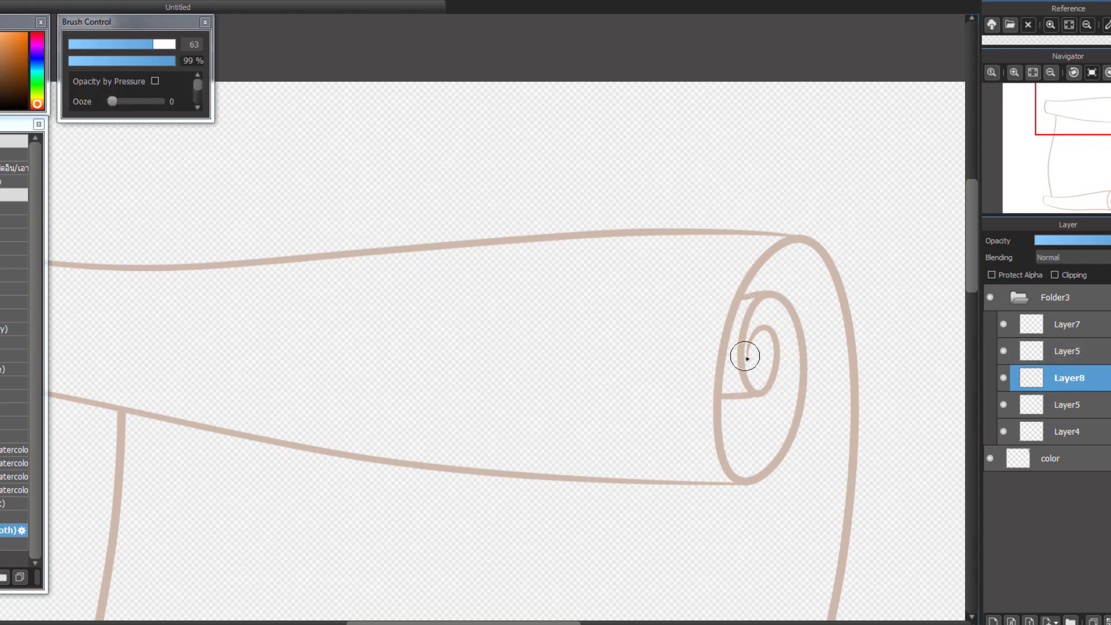
scroll(649, 392, "up", 2)
left_click_drag(819, 308, 801, 314)
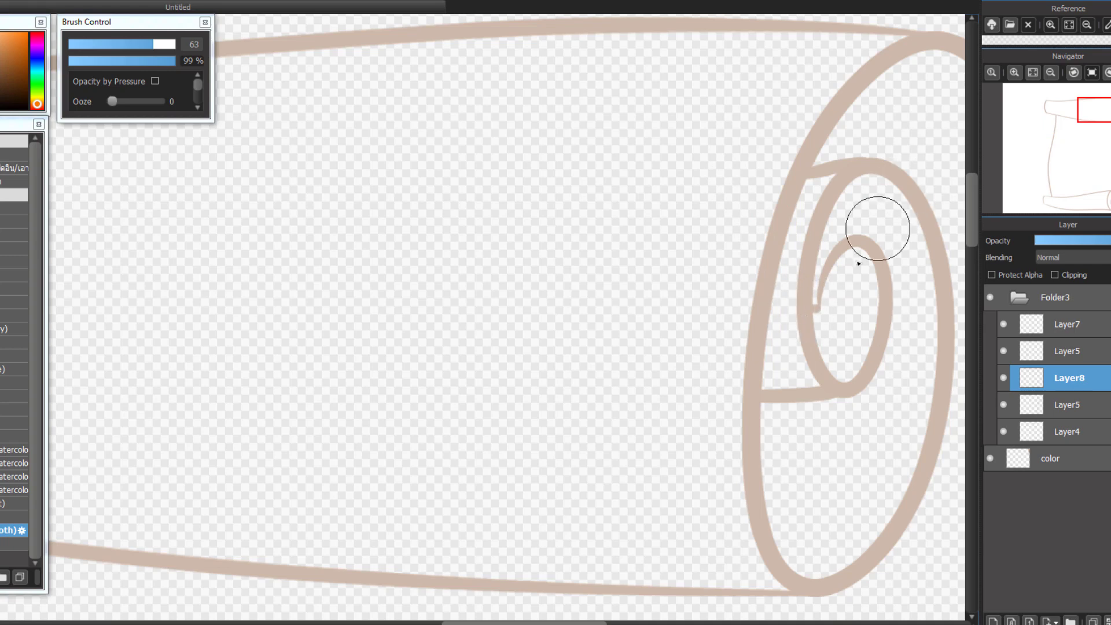
mouse_move(878, 228)
left_mouse_down()
mouse_move(776, 239)
mouse_move(817, 238)
left_mouse_up()
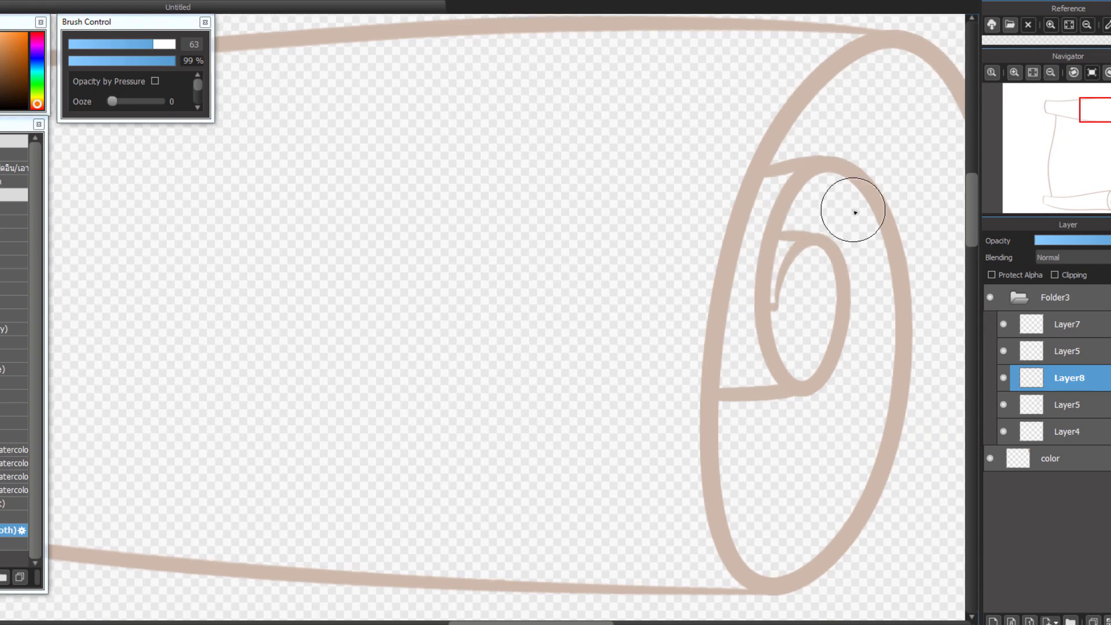
- Add another layer and draw short horizontal strokes connecting the turns of the bottom roll's spiral
scroll(854, 217, "down", 4)
mouse_move(643, 535)
left_mouse_down()
mouse_move(628, 511)
mouse_move(570, 191)
left_mouse_up()
scroll(778, 395, "up", 4)
left_click_drag(570, 367, 680, 322)
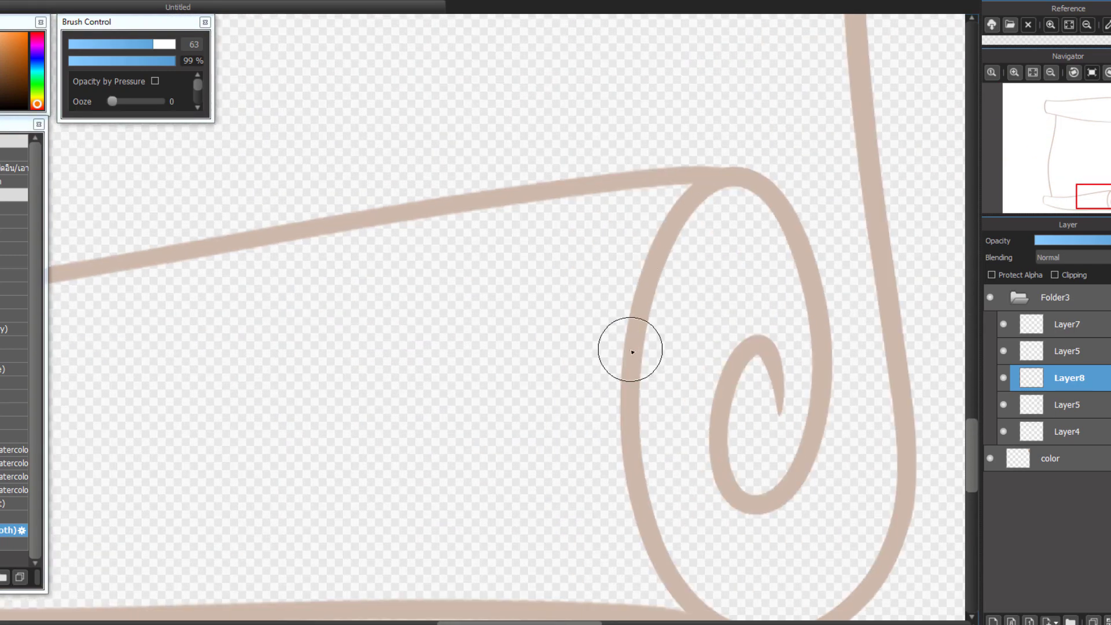
left_click(1003, 620)
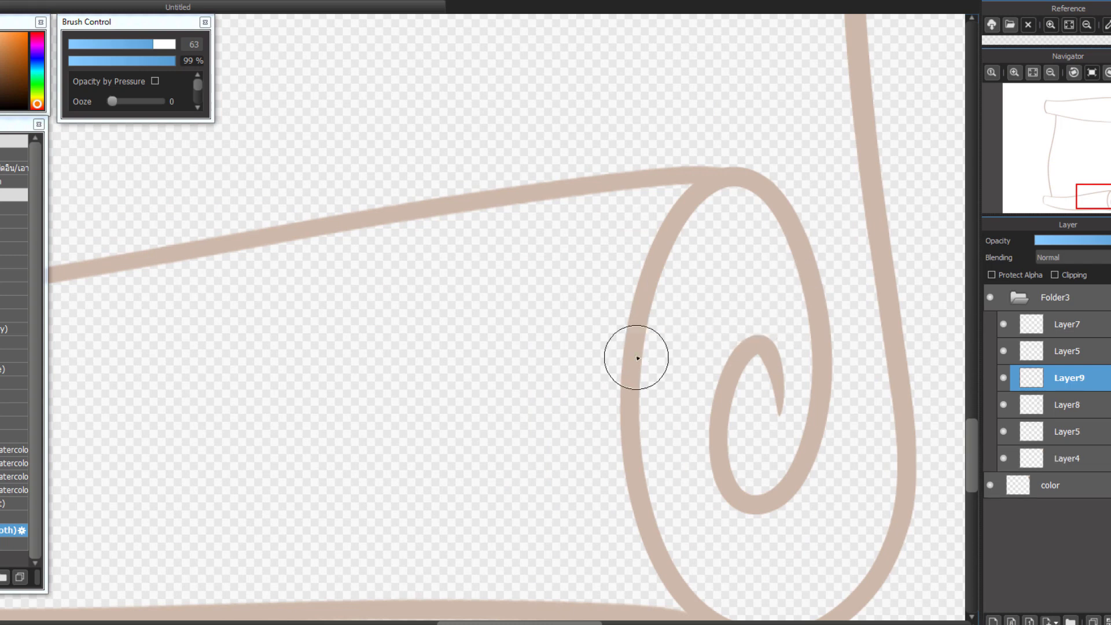
mouse_move(636, 348)
left_mouse_down()
mouse_move(782, 337)
mouse_move(721, 421)
left_mouse_up()
key("ctrl+z")
left_click_drag(653, 509, 754, 509)
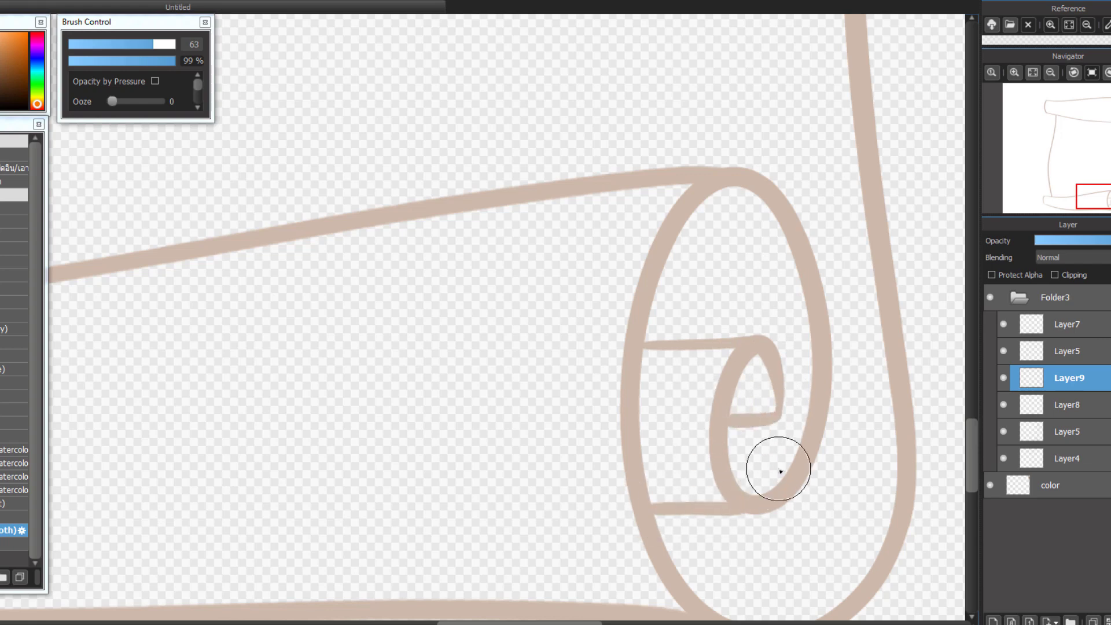
- Fill the top roll's body on Layer4 with the beige-pink line color
scroll(778, 469, "down", 5)
left_click_drag(746, 408, 695, 523)
left_click_drag(620, 326, 613, 318)
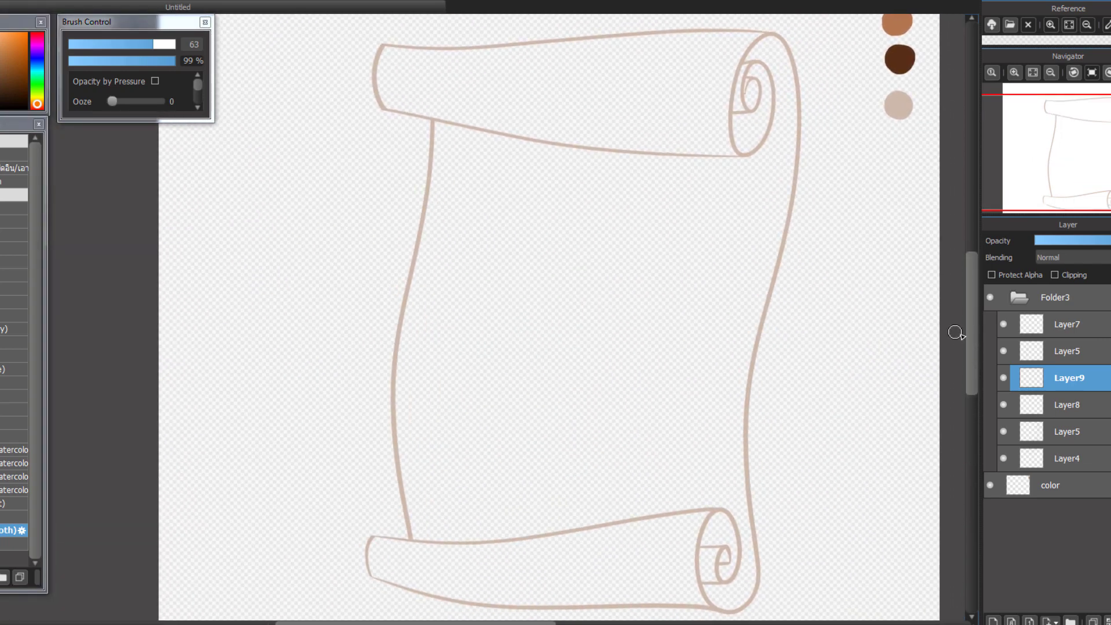
left_click(1005, 457)
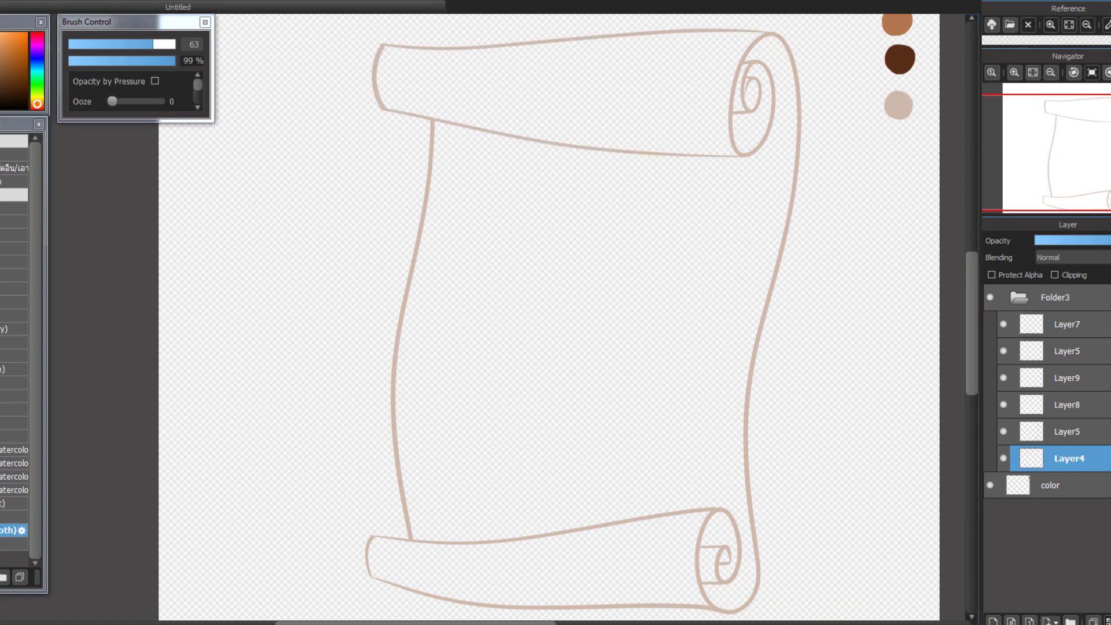
left_click(492, 87)
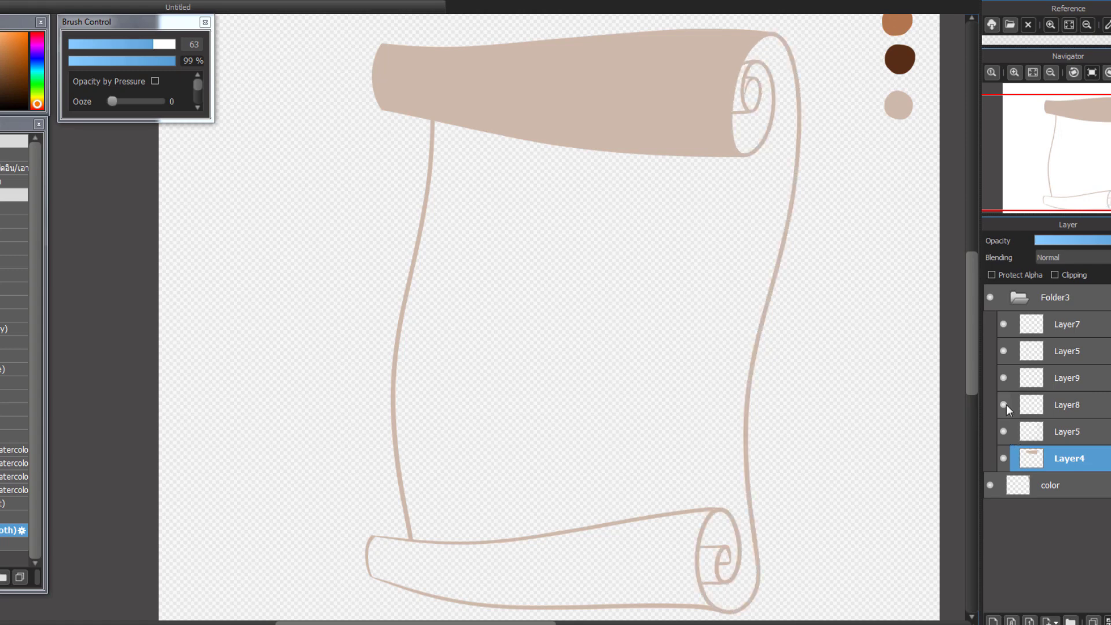
- Fill the bottom roll's body on Layer7 with the same beige-pink color
left_click(1006, 318)
left_click(1034, 326)
left_click(639, 551)
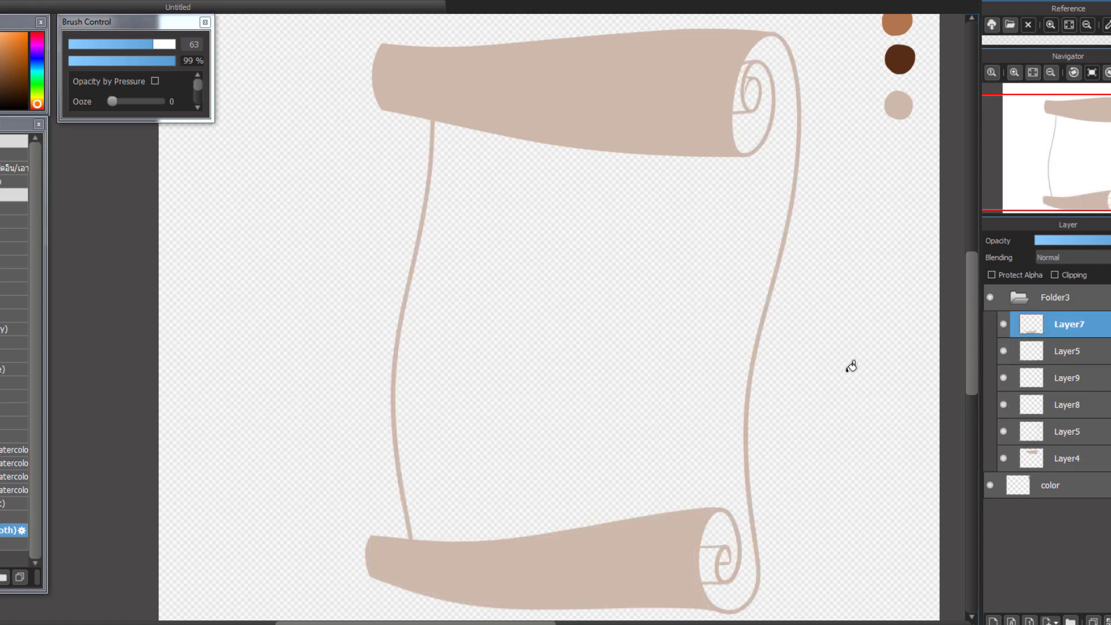
- Reorder the layers in Folder3 so both Layer5 outline layers sit beneath Layer4
left_click_drag(1066, 351, 1066, 416)
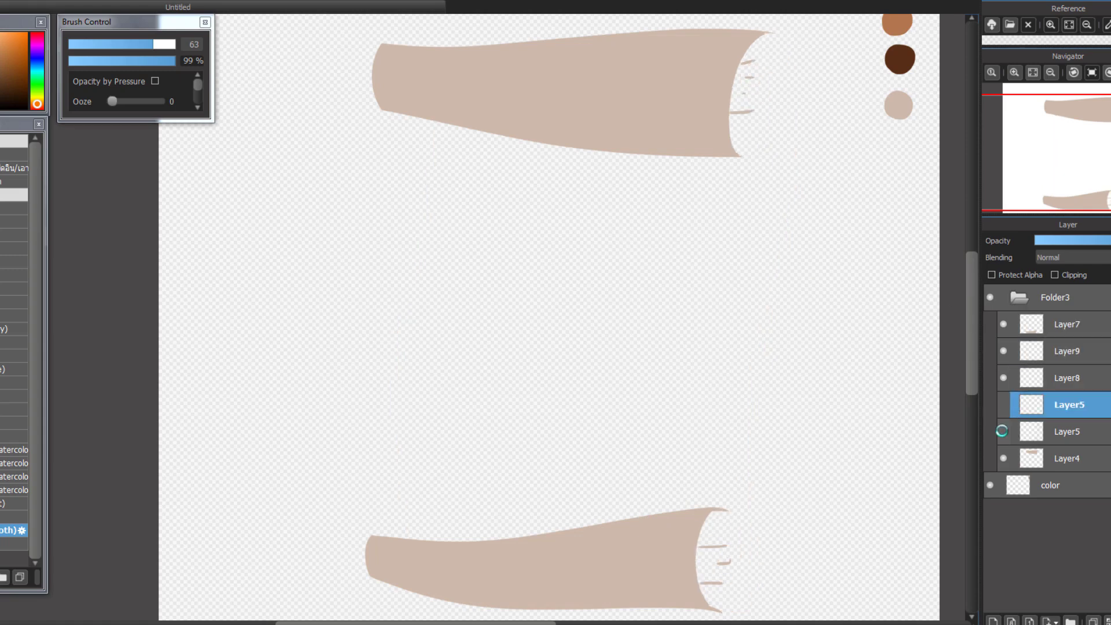
left_click(1066, 458)
left_click_drag(1066, 459, 1066, 495)
- Add a layer at the bottom of Folder3, fill the scroll's sheet with beige-pink on it, and hide that layer
left_click(994, 621)
left_click(590, 324)
left_click(1003, 485)
- Protect Layer4's alpha and shade the long edges of the top roll and of the bottom roll on Layer7 in tan, using brush size 184 at 24%
left_click(1066, 404)
left_click(992, 275)
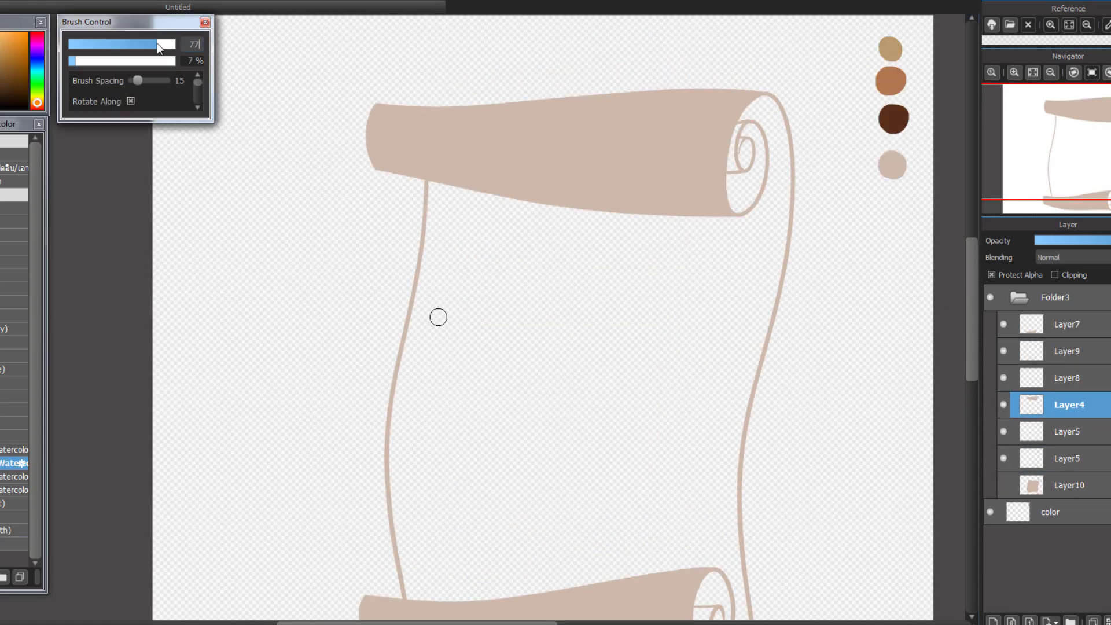
left_click_drag(377, 211, 578, 86)
scroll(390, 84, "down", 5)
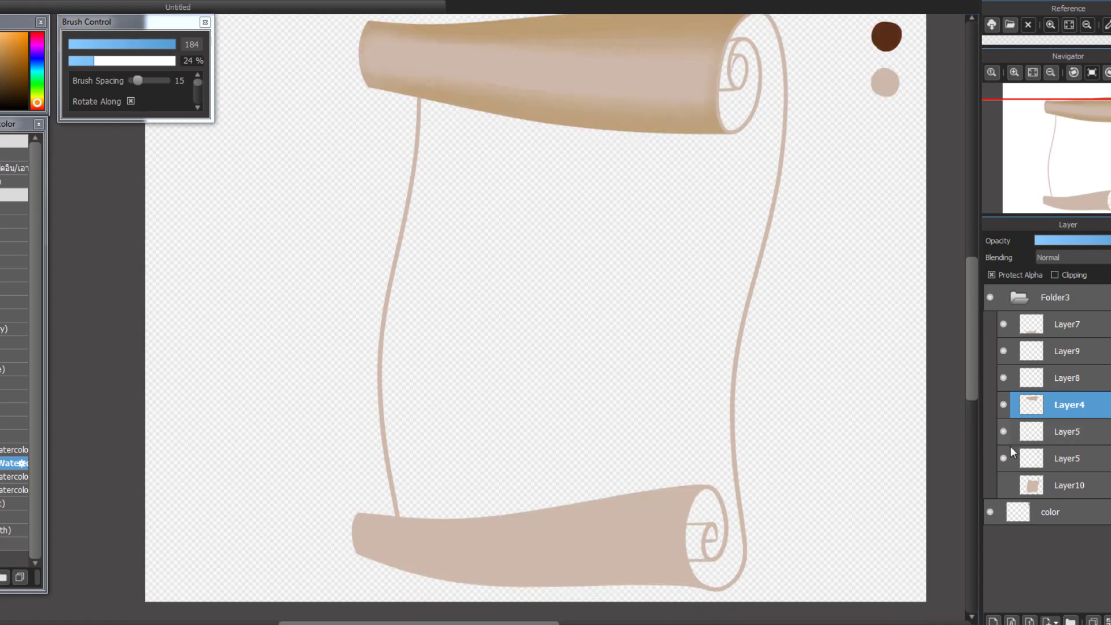
left_click(1067, 324)
left_click_drag(382, 509, 720, 509)
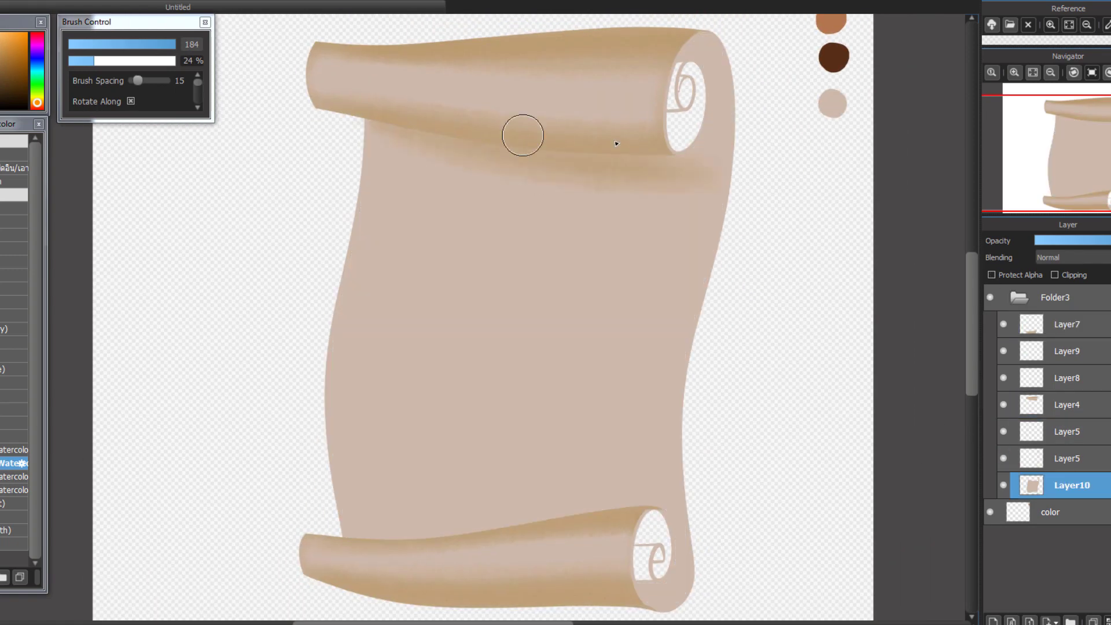
- Shade the sheet's borders on Layer10 in tan and deepen them with orange-brown beneath the top roll, along the sides and above the bottom roll
mouse_move(616, 144)
left_mouse_down()
mouse_move(372, 105)
mouse_move(706, 54)
left_mouse_up()
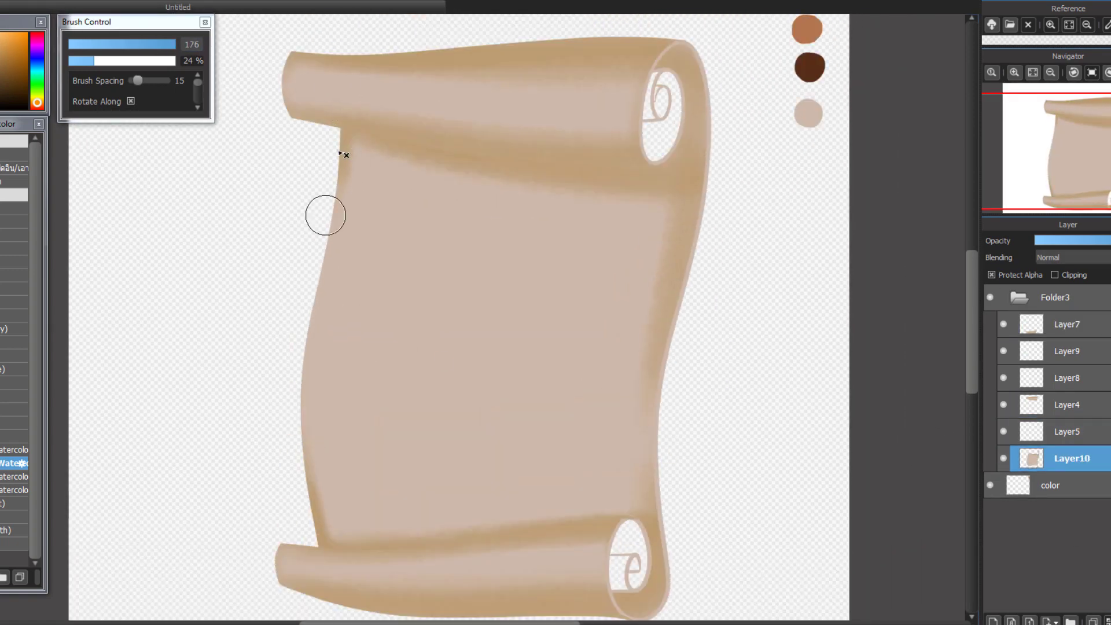
left_click_drag(325, 214, 660, 206)
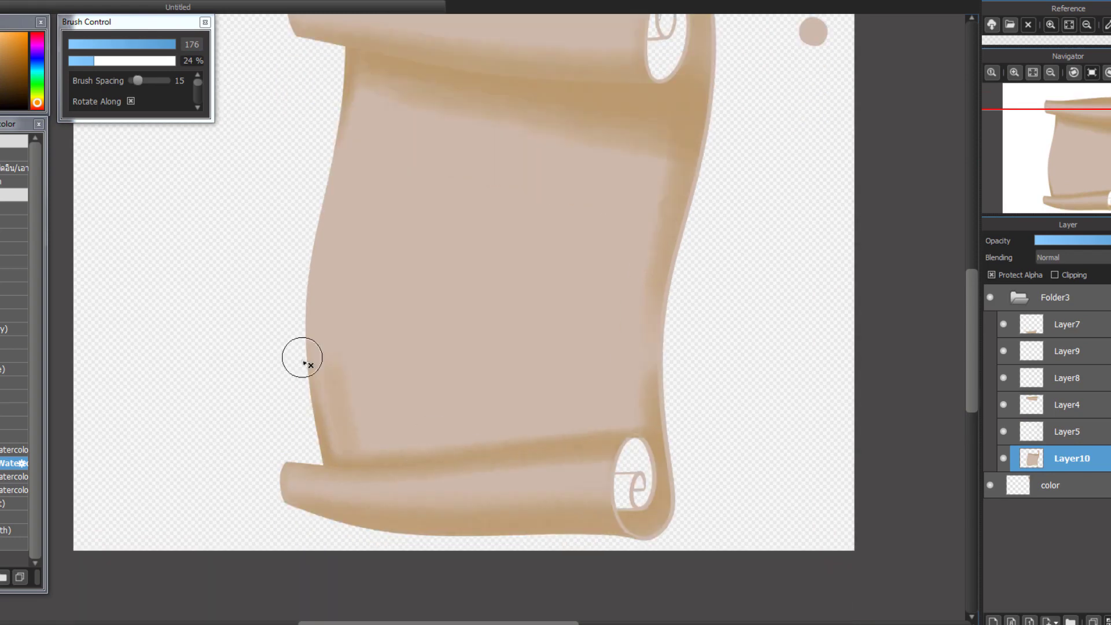
left_click_drag(305, 363, 723, 374)
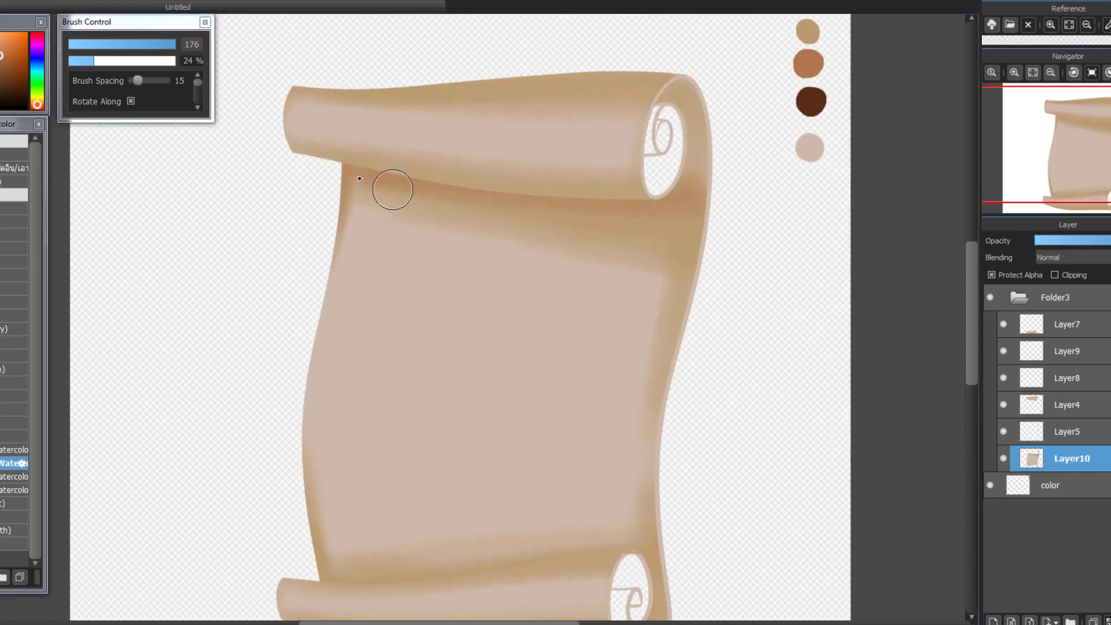
mouse_move(390, 186)
left_mouse_down()
mouse_move(438, 316)
mouse_move(627, 136)
left_mouse_up()
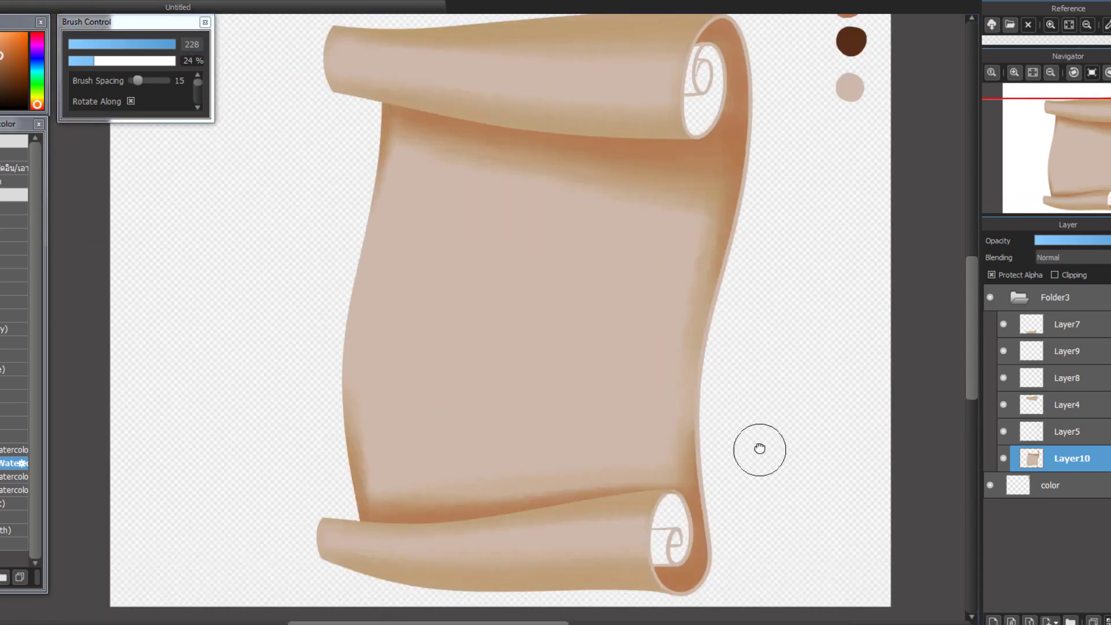
left_click_drag(376, 149, 718, 174)
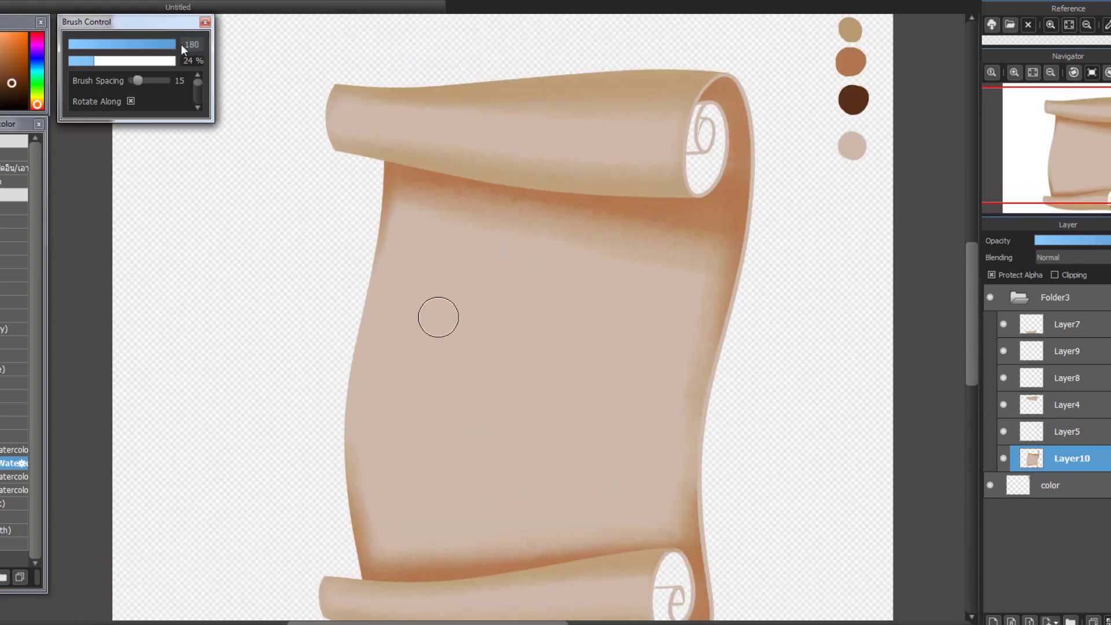
- Darken the sheet's borders and the curl beside the rolls on Layer10 with dark brown, using brush size 180 at 14%
left_click_drag(393, 173, 694, 204)
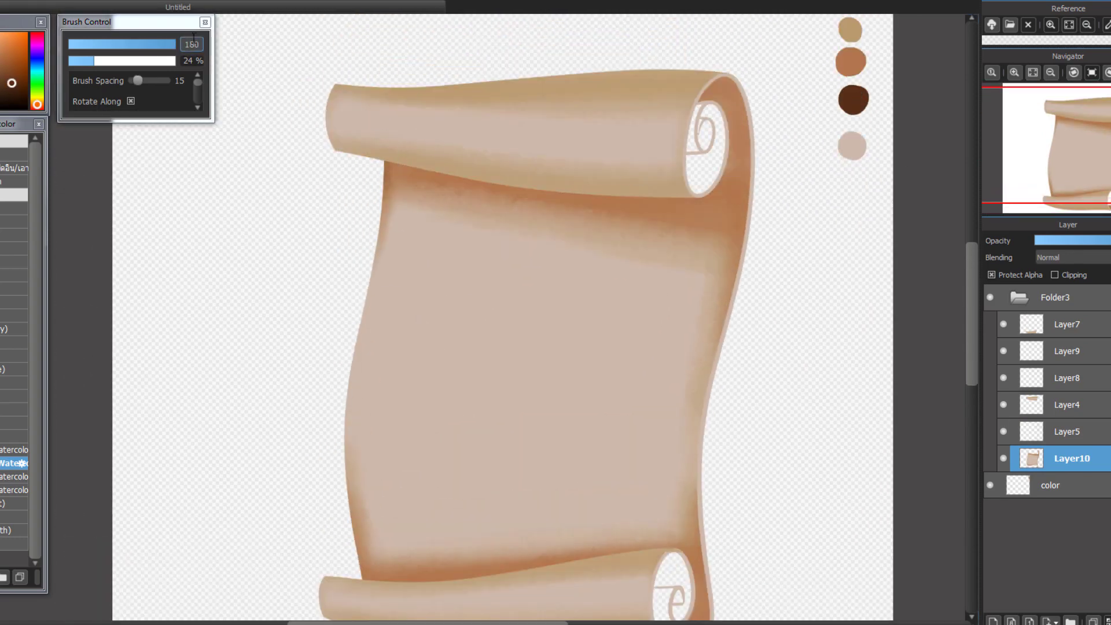
left_click(82, 61)
left_click_drag(463, 184, 744, 173)
left_click_drag(749, 307, 754, 191)
left_click_drag(370, 457, 631, 430)
left_click_drag(671, 315, 672, 491)
left_click(1068, 405)
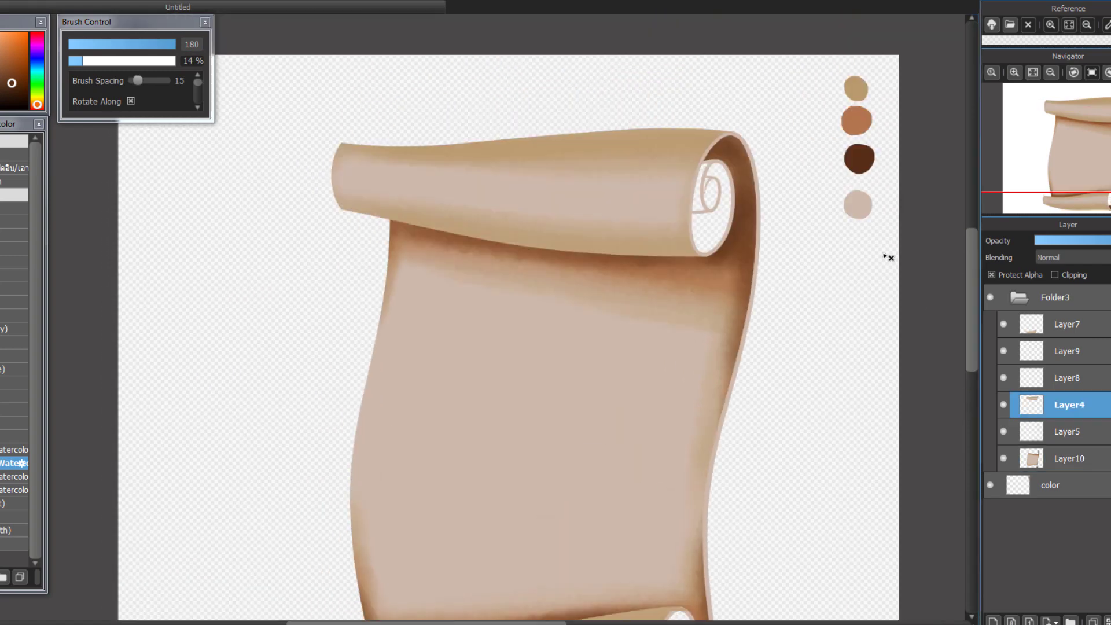
left_click_drag(370, 131, 745, 151)
left_click_drag(697, 249, 353, 231)
key("ctrl+z")
key("ctrl+z")
- Pick the orange-brown swatch and shade the upper and lower edges of the top roll on Layer4
left_click(856, 121, "alt")
left_click_drag(709, 139, 347, 163)
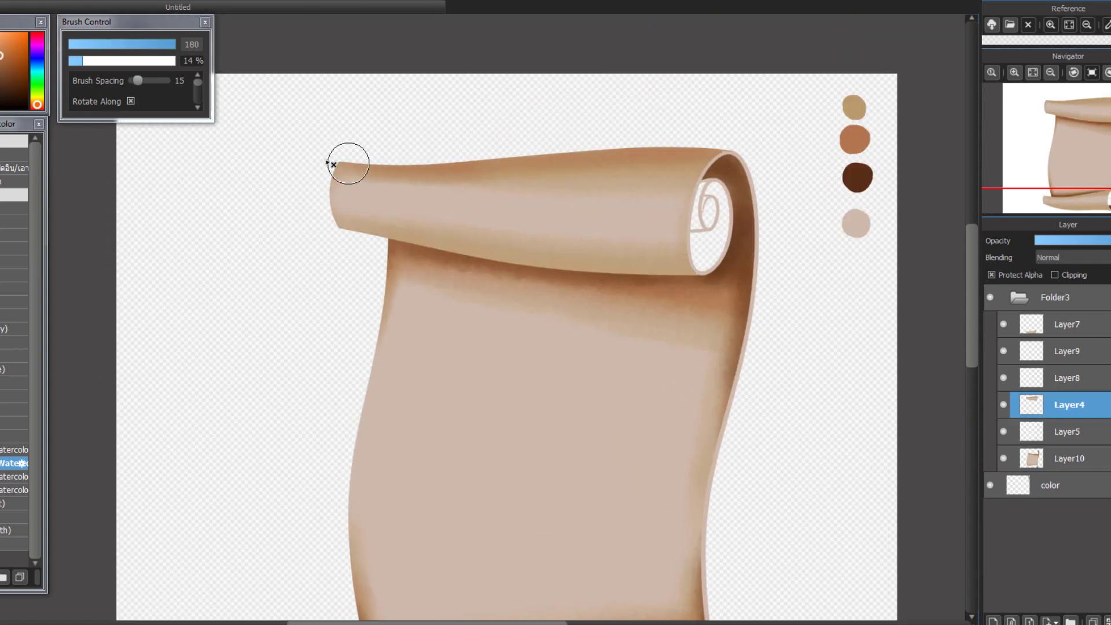
left_click_drag(346, 203, 486, 236)
- Shade the upper and lower edges of the bottom roll on Layer7 with the same orange-brown
left_click_drag(578, 377, 575, 220)
left_click(1068, 324)
left_click_drag(461, 483, 666, 457)
left_click_drag(333, 512, 480, 550)
- Pick the dark brown swatch and darken the upper and lower edges of the bottom roll on Layer7
left_click_drag(625, 289, 635, 395)
left_click(865, 108, "alt")
left_click_drag(637, 405, 637, 284)
left_click_drag(674, 436, 511, 454)
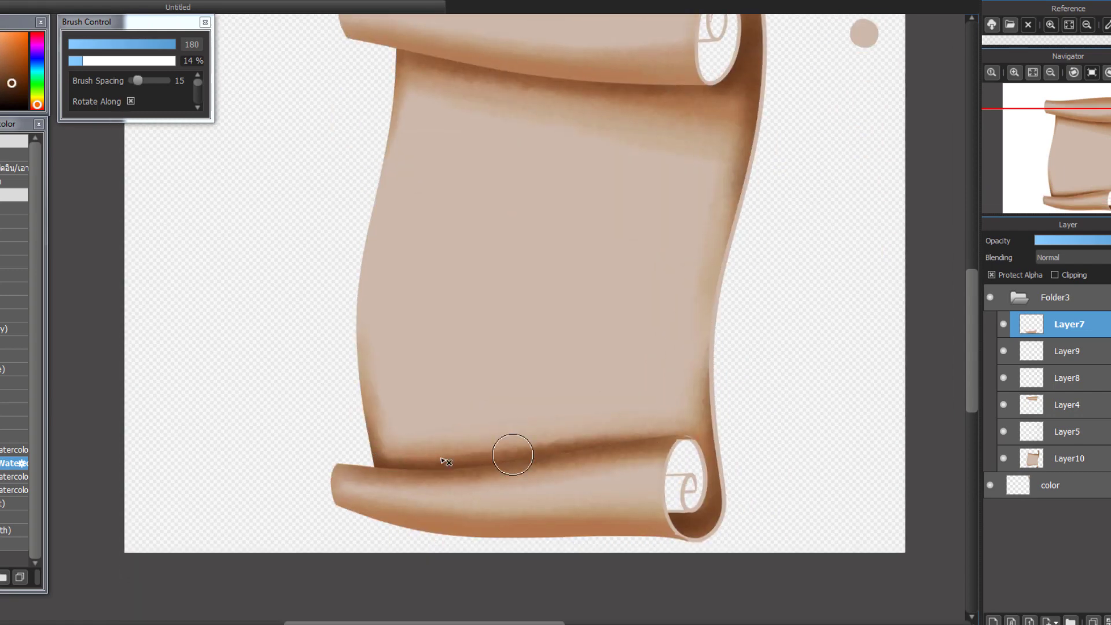
left_click_drag(347, 509, 675, 529)
- Darken the upper and lower edges of the top roll on Layer4 with dark brown
left_click(1069, 405)
left_click_drag(485, 165, 494, 359)
left_click_drag(355, 166, 738, 155)
mouse_move(353, 239)
left_mouse_down()
mouse_move(669, 263)
mouse_move(501, 249)
left_mouse_up()
- Pick the light beige swatch, enlarge the brush and paint highlights along the middle of the top and bottom rolls
mouse_move(802, 294)
left_mouse_down()
mouse_move(764, 223)
mouse_move(808, 248)
left_mouse_up()
left_click(878, 182, "alt")
left_click(170, 44)
left_click_drag(579, 347, 548, 237)
left_click(1069, 324)
left_click(173, 44)
- Lighten the middle of the sheet on Layer10 with a soft pale cream, using brush size 236 at 14%
left_click(1071, 458)
mouse_move(555, 324)
left_mouse_down()
mouse_move(409, 302)
mouse_move(523, 424)
left_mouse_up()
left_click_drag(418, 222, 361, 179)
left_click_drag(594, 321, 527, 474)
- Add a layer above Layer10 and fill the spiral ends of the top and bottom rolls with beige-pink
left_click(1067, 432)
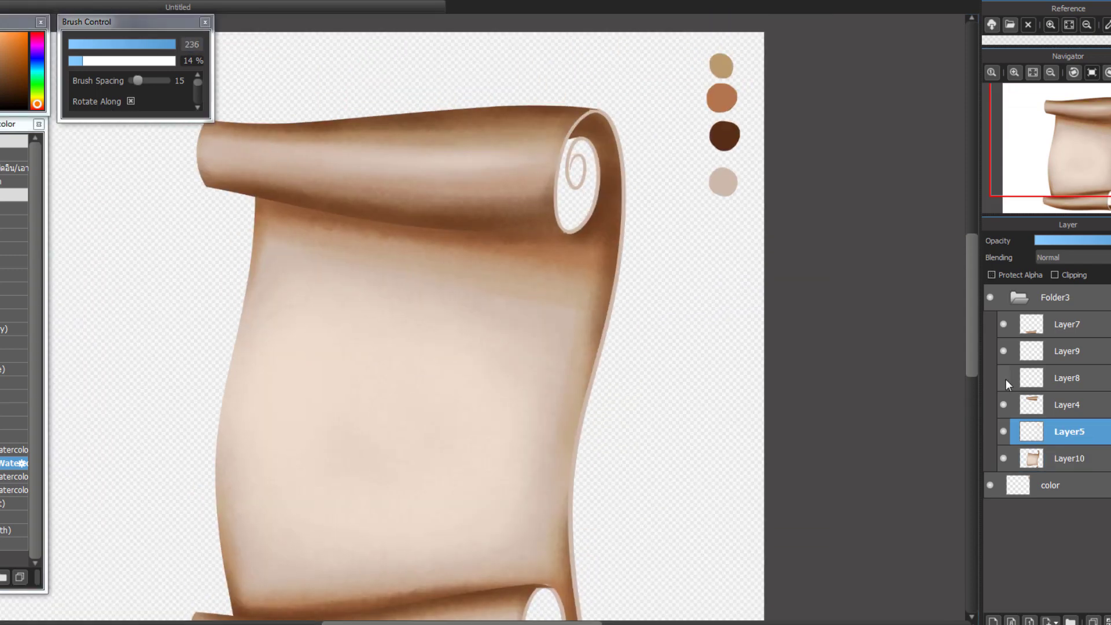
left_click_drag(521, 347, 538, 278)
left_click(1068, 457)
left_click(993, 621)
left_click_drag(579, 179, 598, 146)
left_click_drag(521, 348, 524, 304)
left_click_drag(550, 521, 566, 561)
- Protect Layer11's alpha and shade the insides of both spirals across their fill layers with tan and orange-brown
left_click(169, 44)
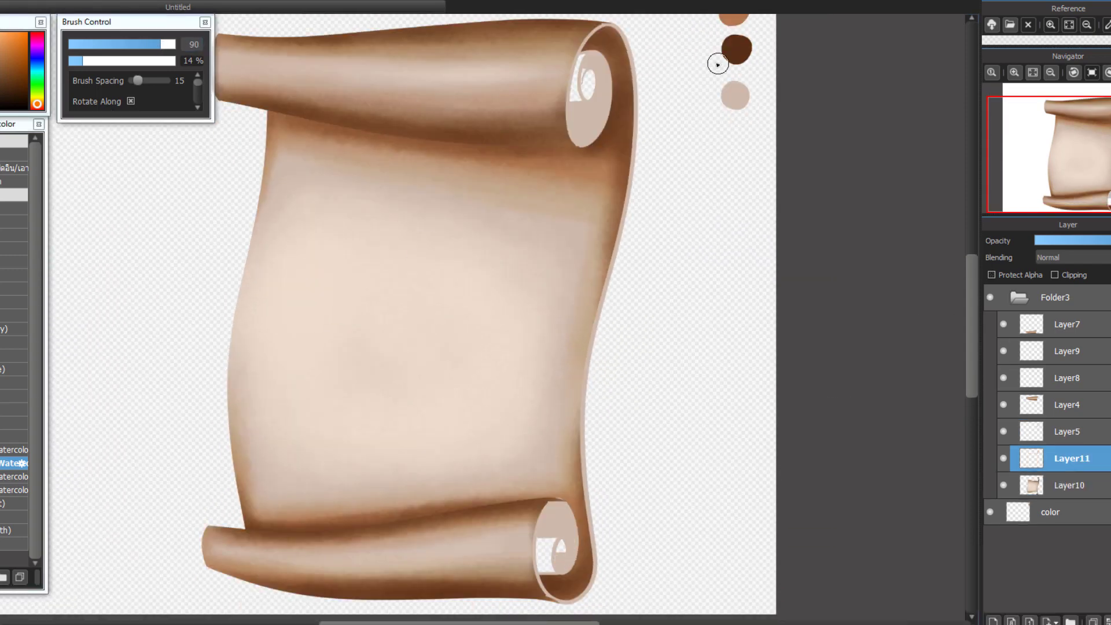
left_click_drag(717, 65, 715, 120)
left_click(991, 275)
left_click(730, 34, "alt")
left_click_drag(598, 131, 582, 165)
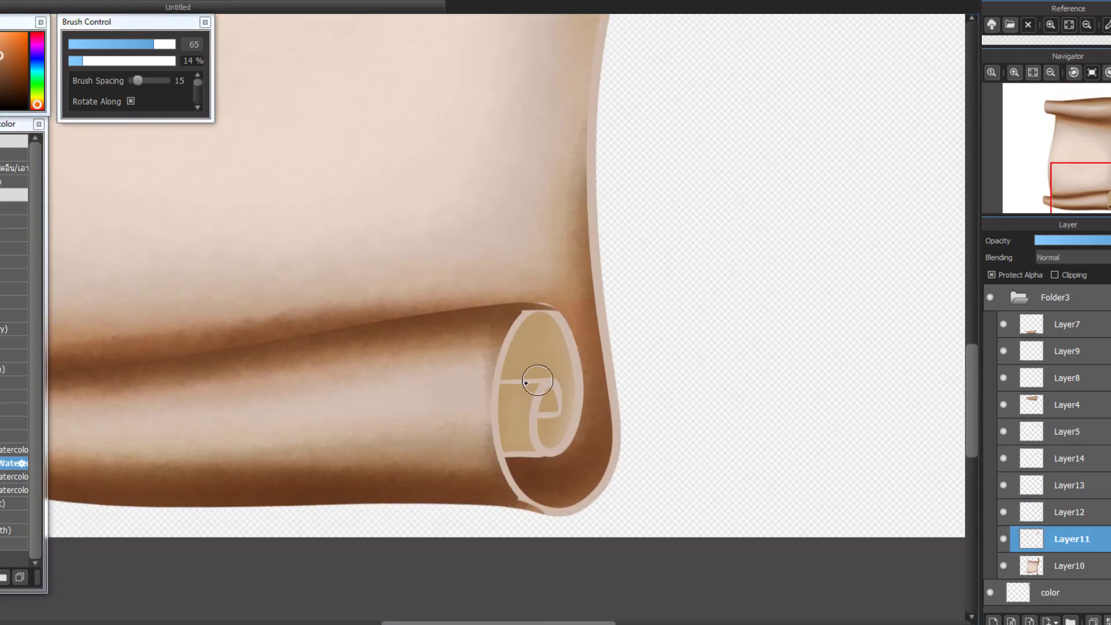
left_click(1011, 508)
left_click(1004, 485)
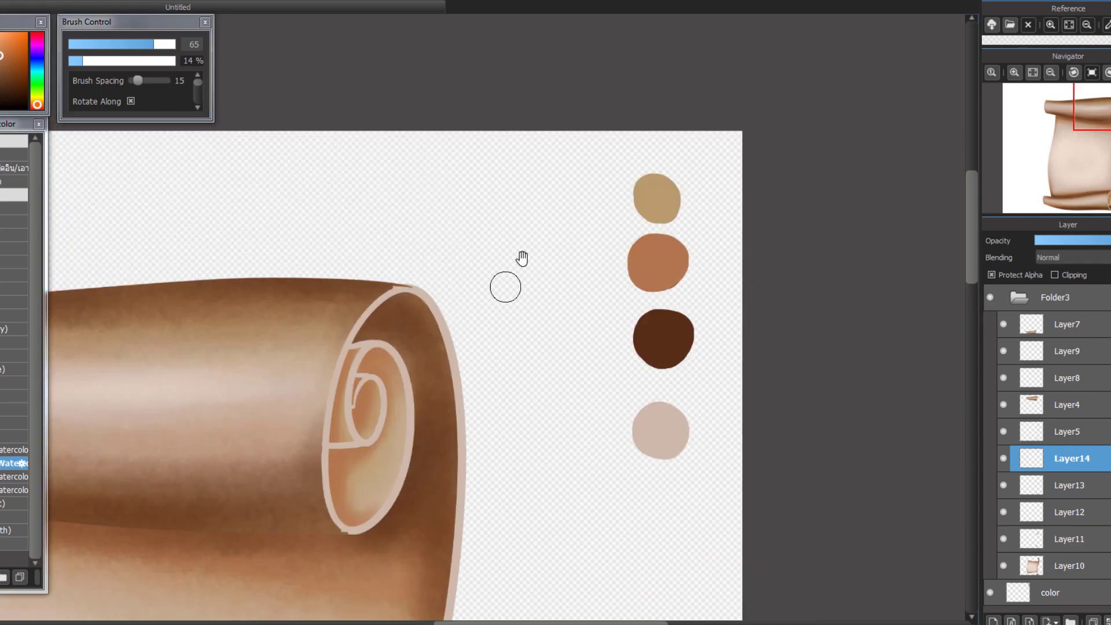
- Paint dark brown shadows in the inner turns of the spirals on Layer14 and Layer13, using brush size 65
left_click_drag(522, 258, 563, 162)
left_click_drag(398, 283, 394, 305)
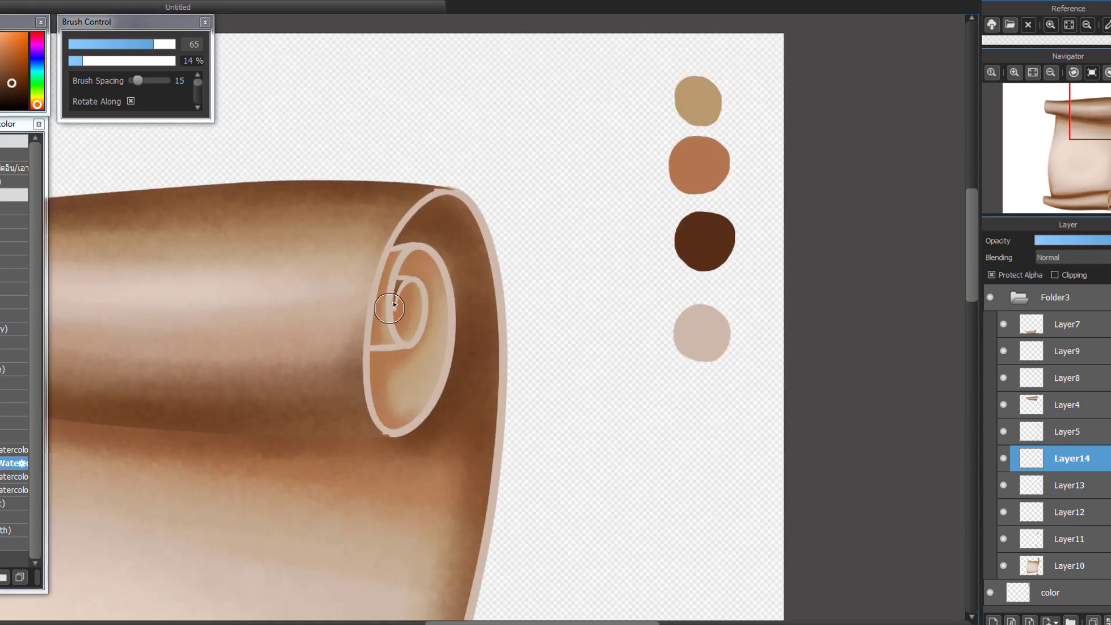
left_click(1004, 485)
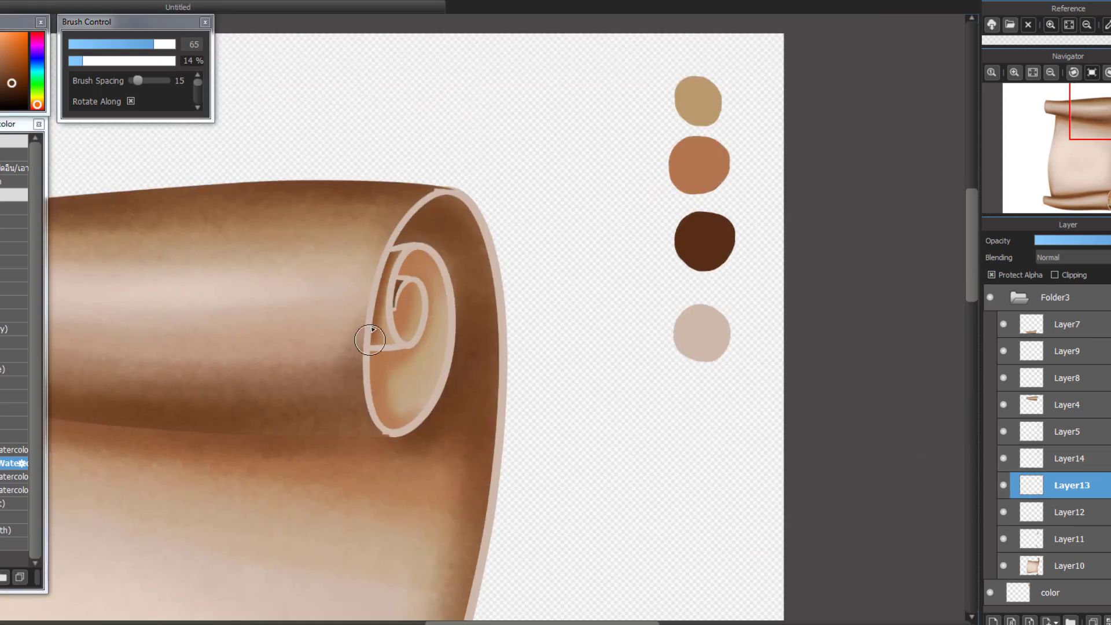
mouse_move(524, 579)
left_mouse_down()
mouse_move(520, 389)
mouse_move(573, 69)
left_mouse_up()
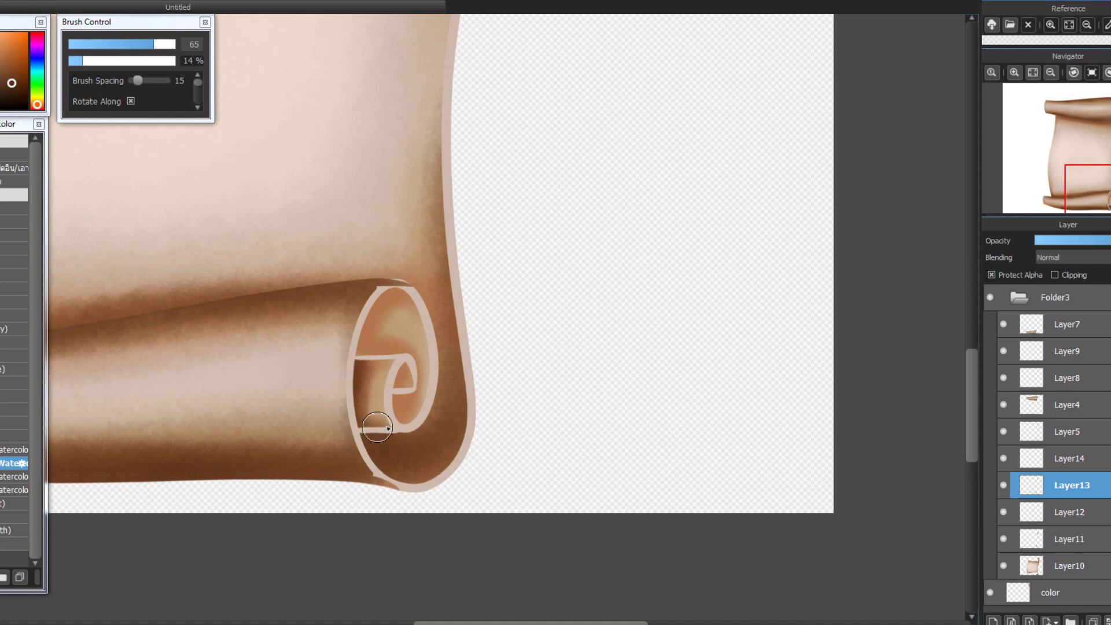
- Darken the innermost centers of the bottom and top spirals on Layer12 with dark brown
left_click(1007, 512)
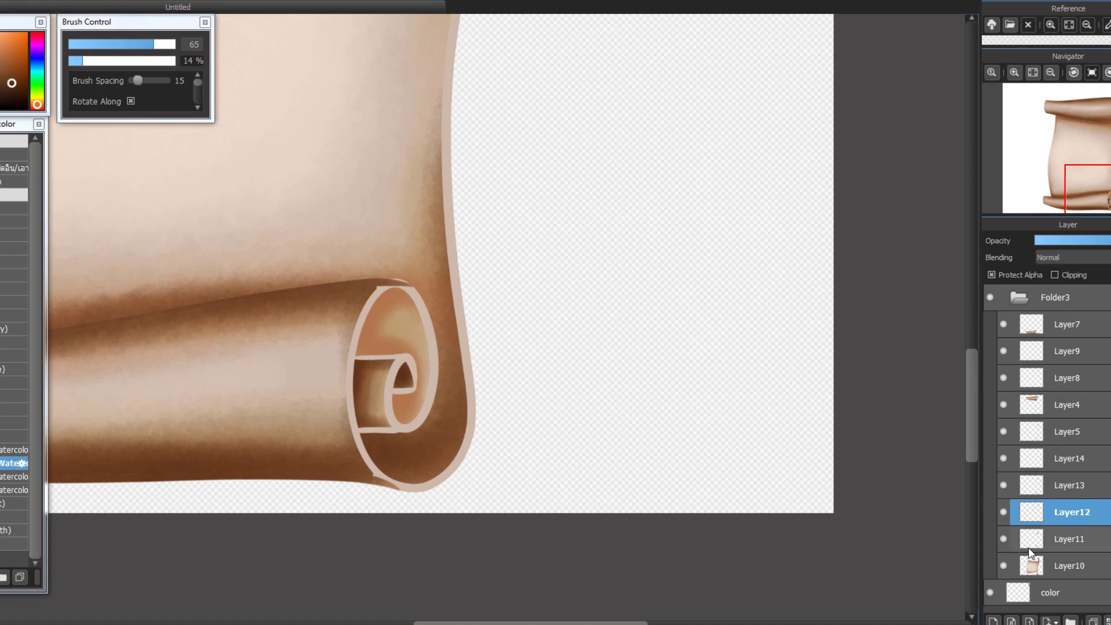
left_click_drag(548, 162, 515, 568)
left_click_drag(571, 52, 523, 348)
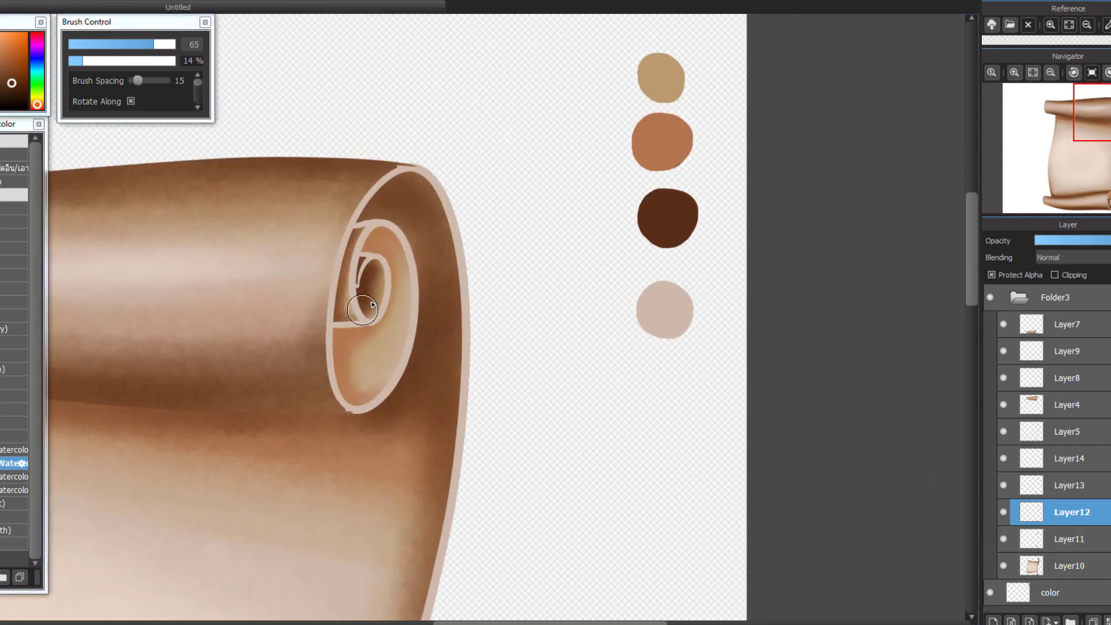
- Darken the inside of the top roll's spiral with dark brown on Layer11 and touch up its narrow strip on Layer13
left_click(1030, 539)
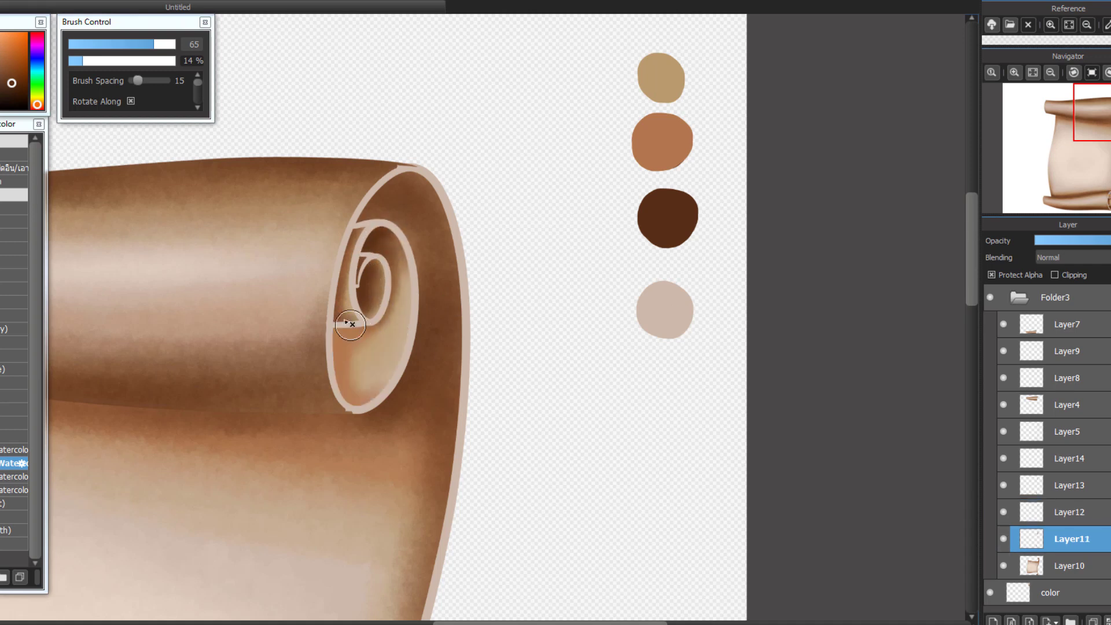
mouse_move(337, 326)
left_mouse_down()
mouse_move(385, 386)
mouse_move(372, 348)
mouse_move(369, 360)
left_mouse_up()
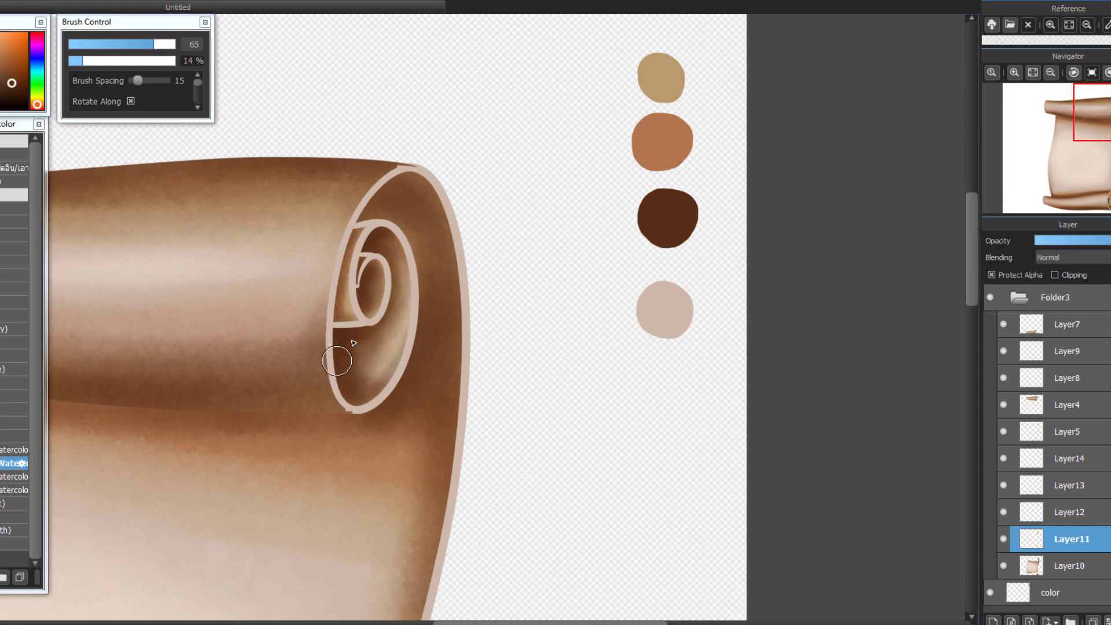
left_click(1019, 485)
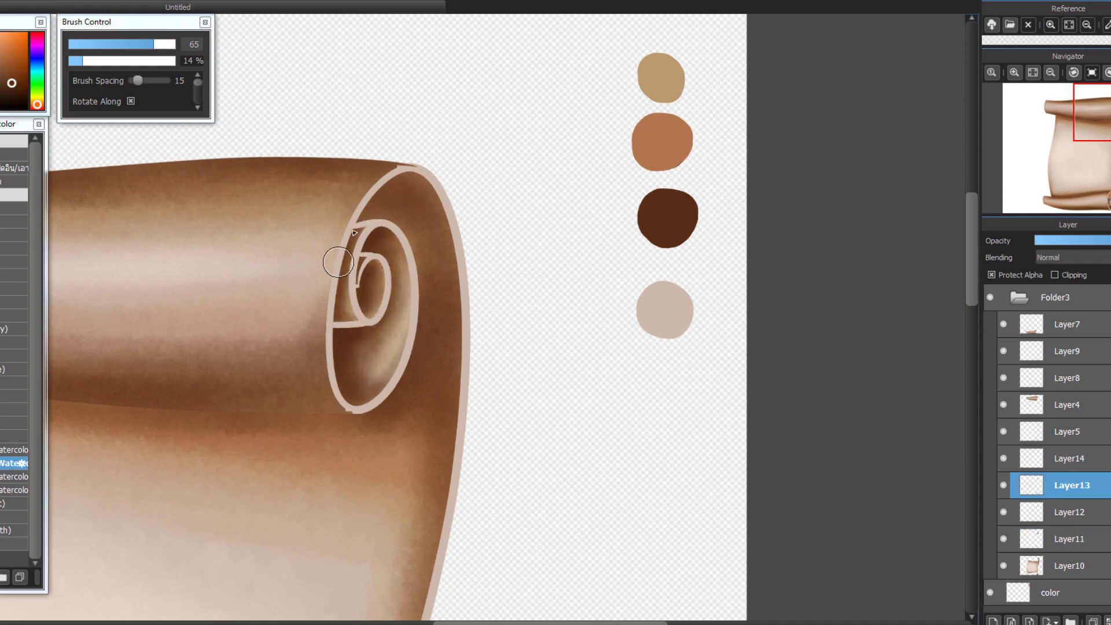
- Shade the inside of the bottom roll's spiral on Layer11 with dark brown
scroll(367, 384, "down", 10)
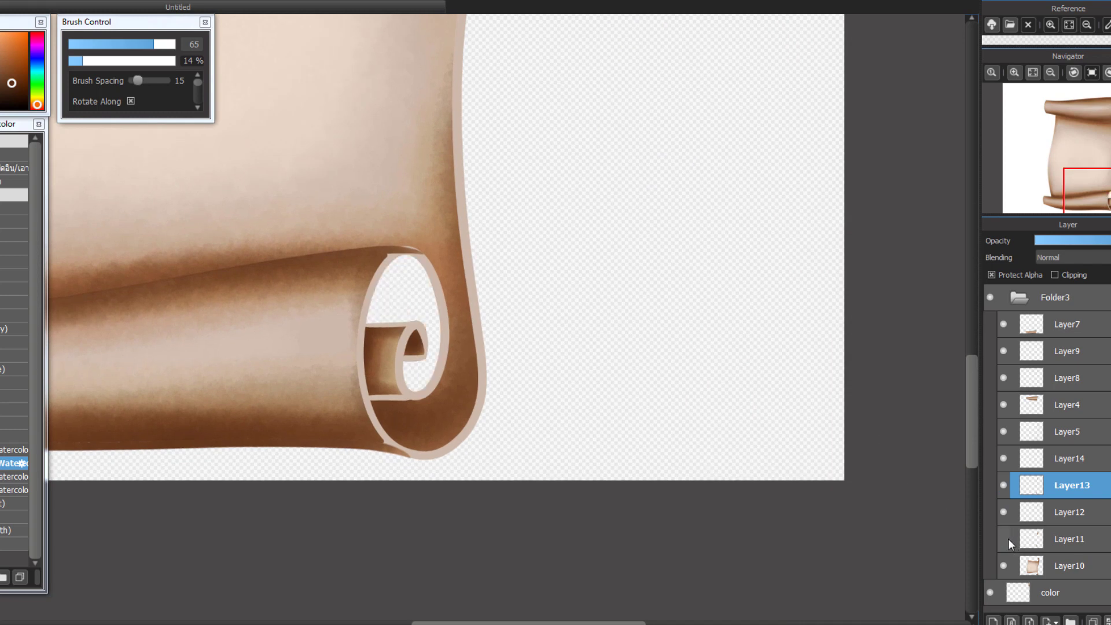
left_click(1018, 538)
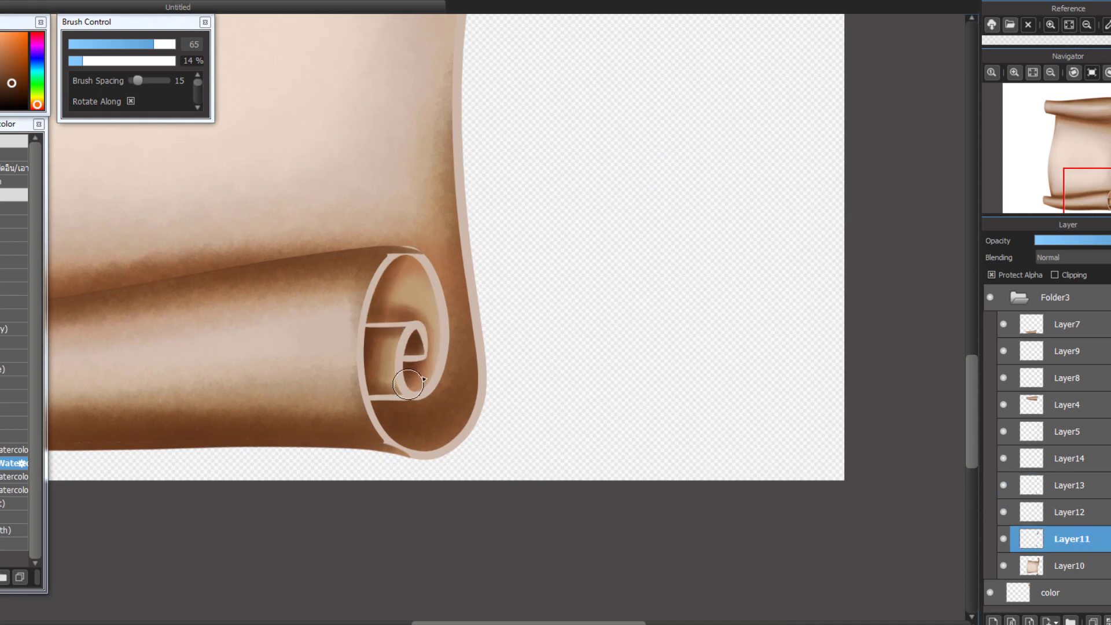
left_click_drag(416, 328, 423, 284)
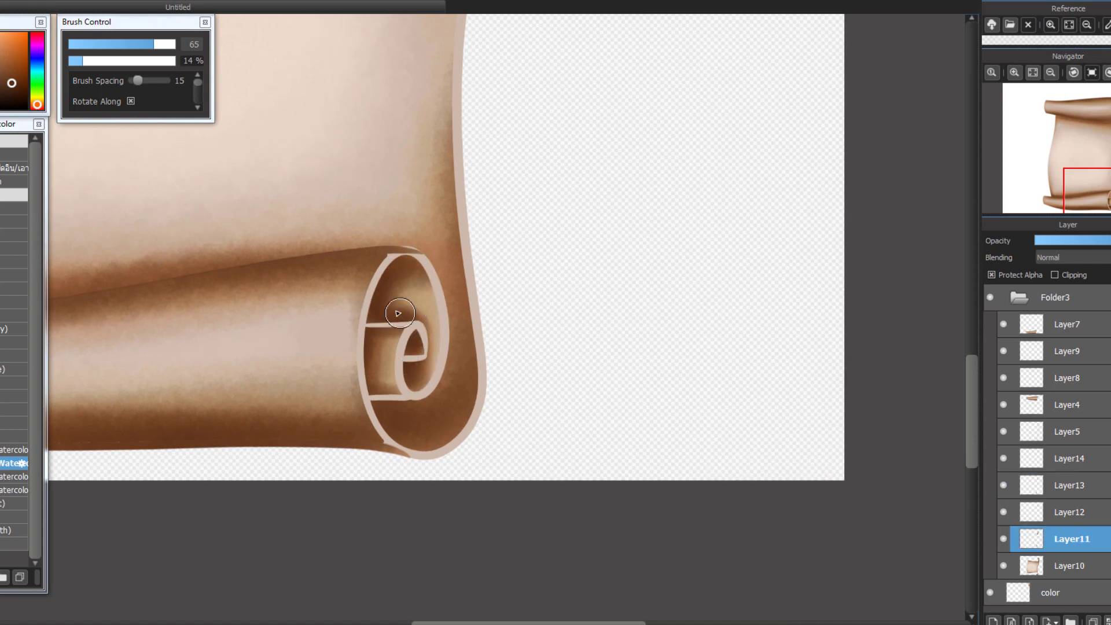
- Deepen the dark brown shadow on the bottom spiral's inner strip on Layer13
left_click(1052, 489)
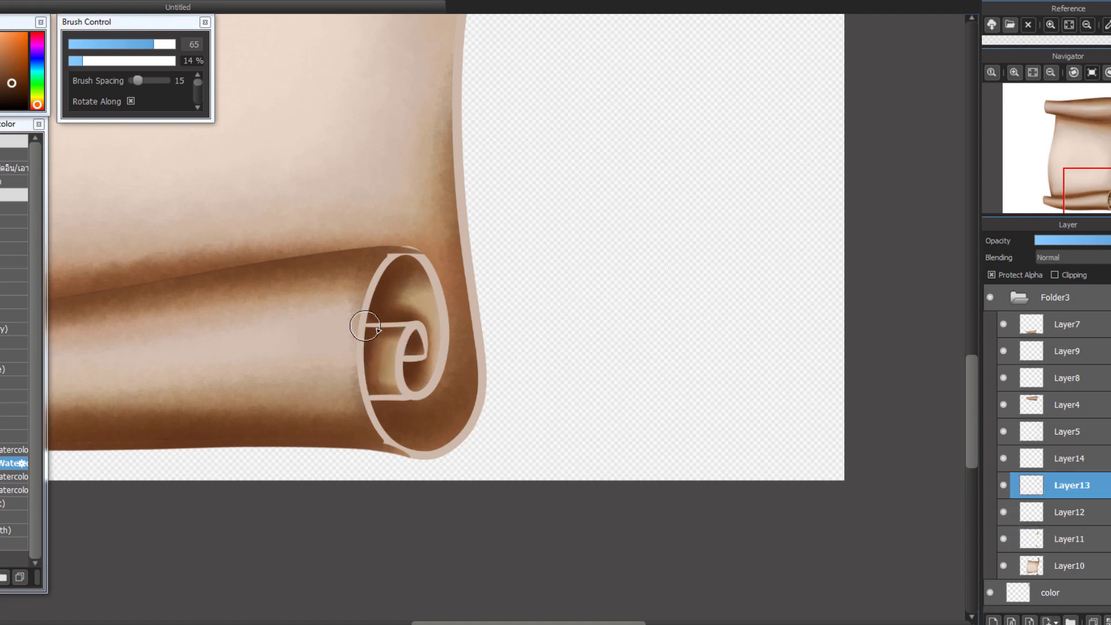
left_click_drag(367, 372, 373, 381)
scroll(435, 342, "down", 3)
scroll(437, 344, "up", 2)
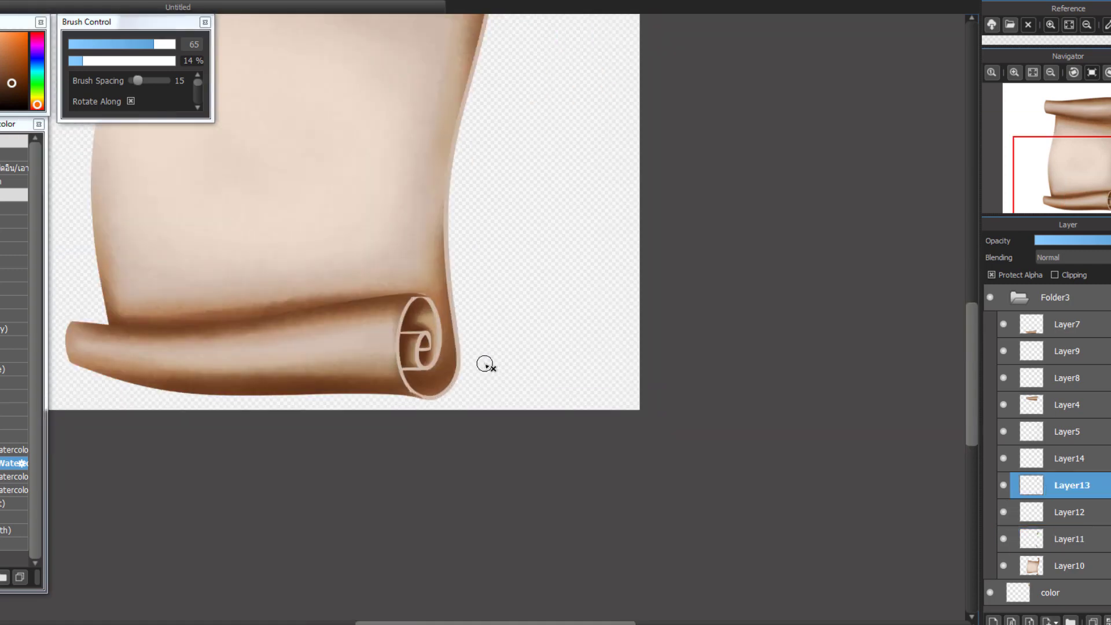
- Deepen the dark brown shading inside both the bottom and top spirals on Layer11
left_click(1048, 544)
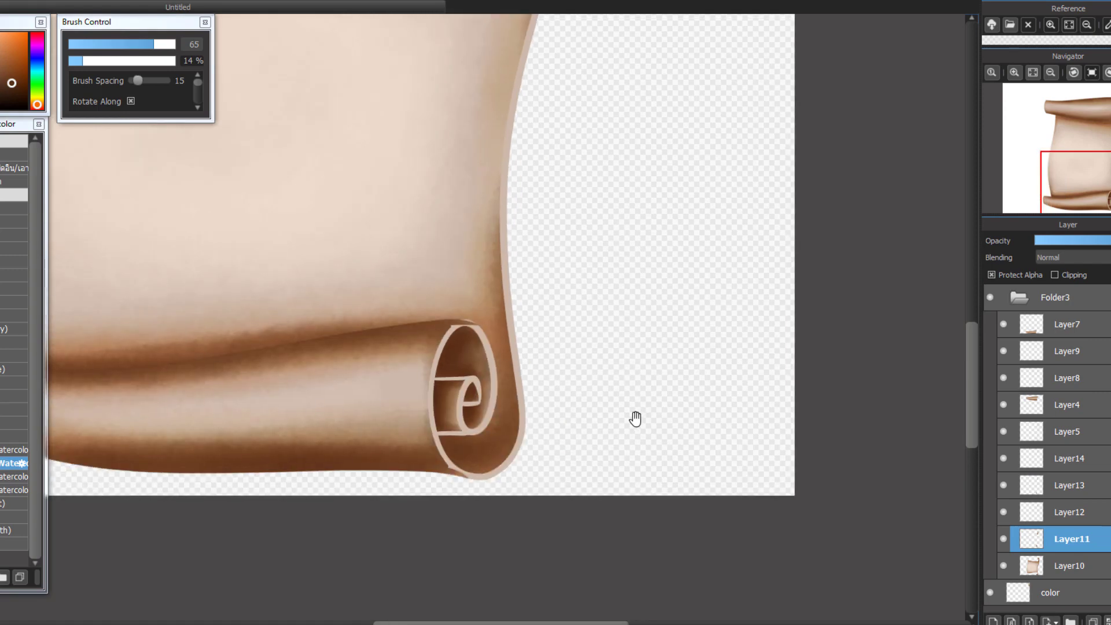
scroll(466, 347, "up", 5)
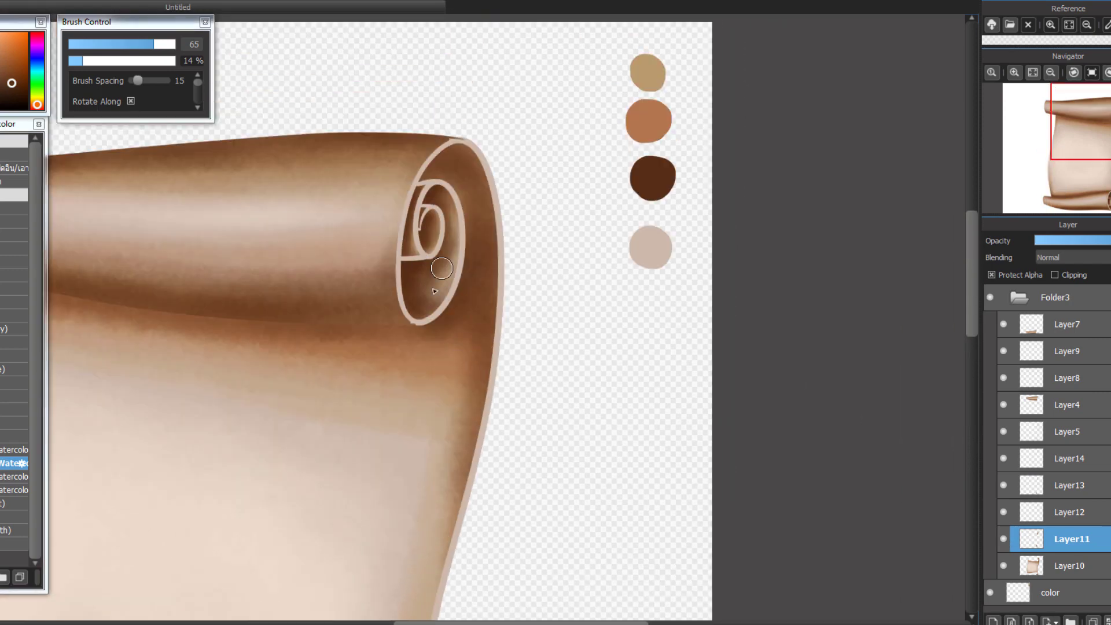
scroll(440, 291, "down", 3)
scroll(735, 459, "up", 2)
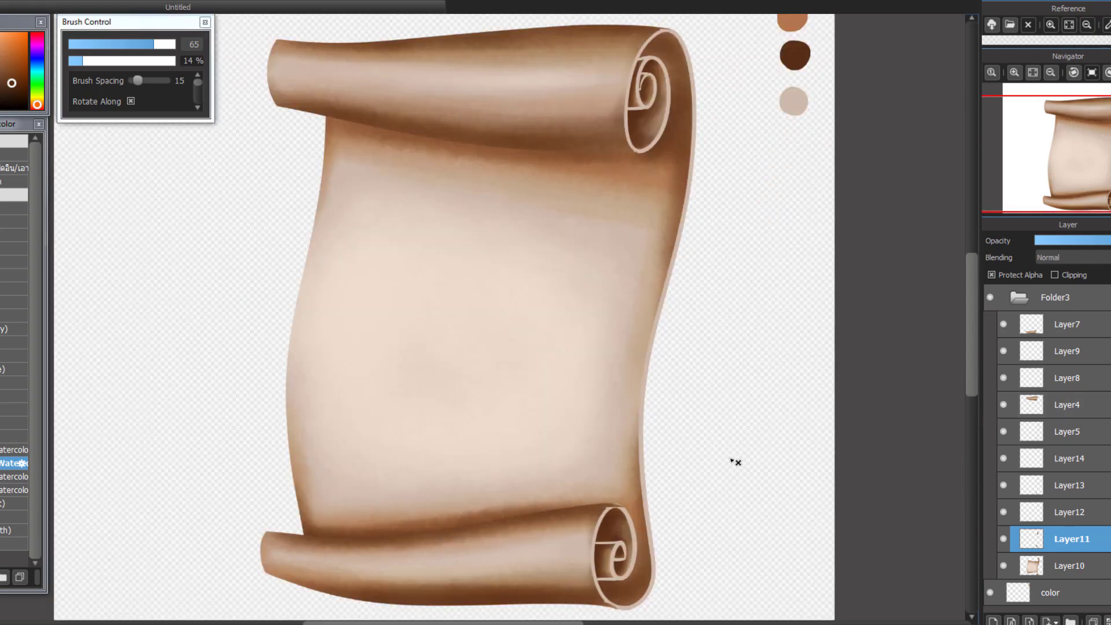
- Move Layer7 down the layer stack to directly above Layer10
left_click(1072, 326)
left_click_drag(1077, 327, 1075, 547)
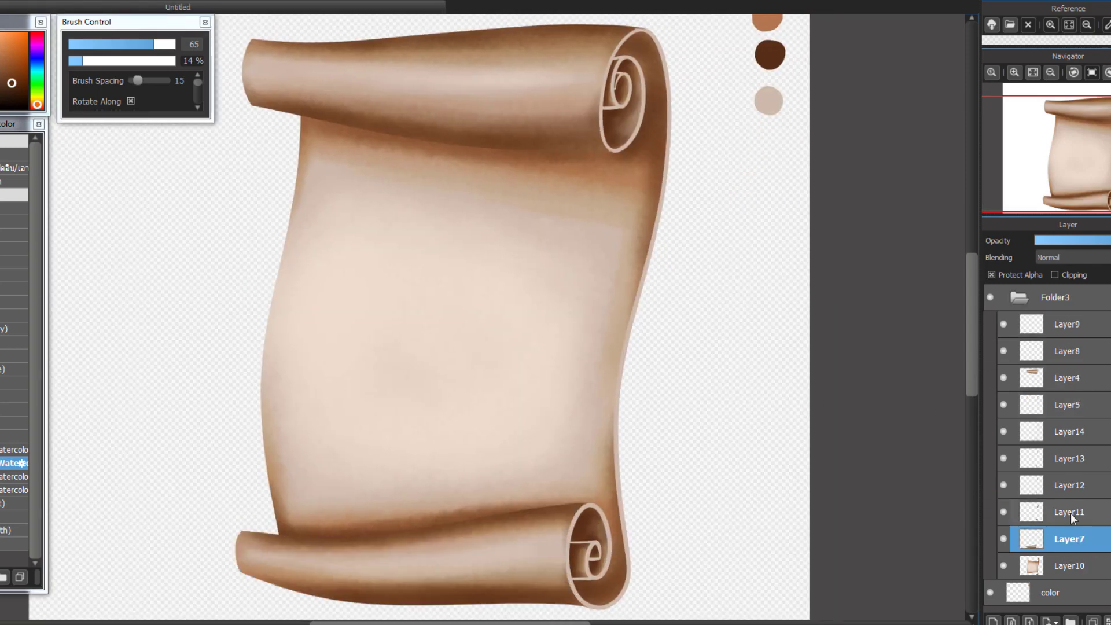
scroll(757, 398, "up", 1)
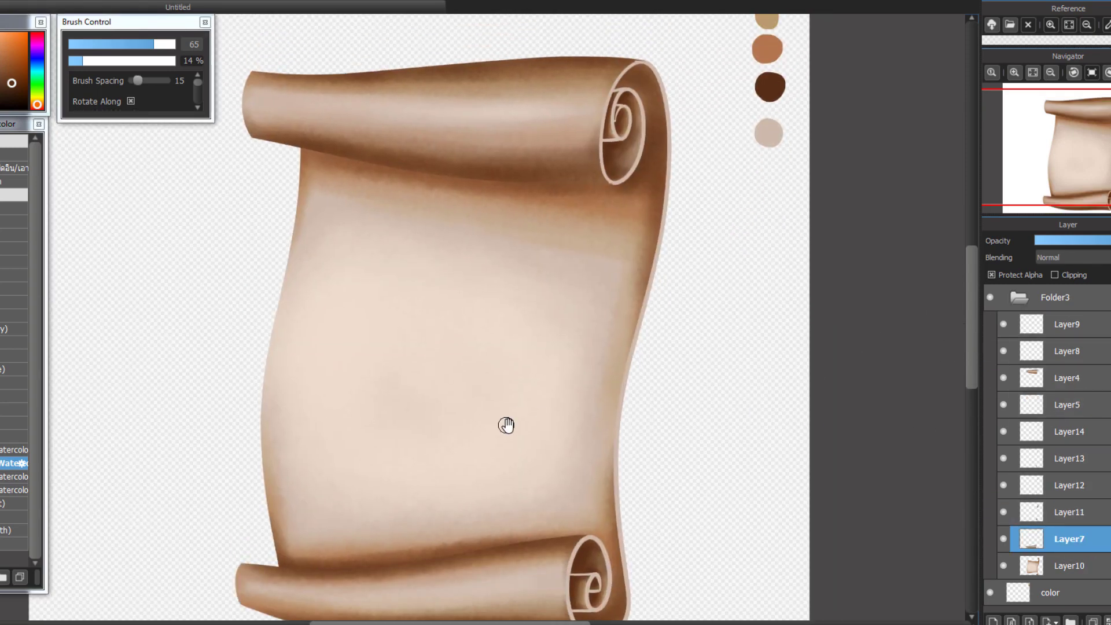
- Hide the color swatch layer, then collapse Folder3 and move the whole scroll slightly up and left to center it on the canvas
scroll(508, 408, "down", 3)
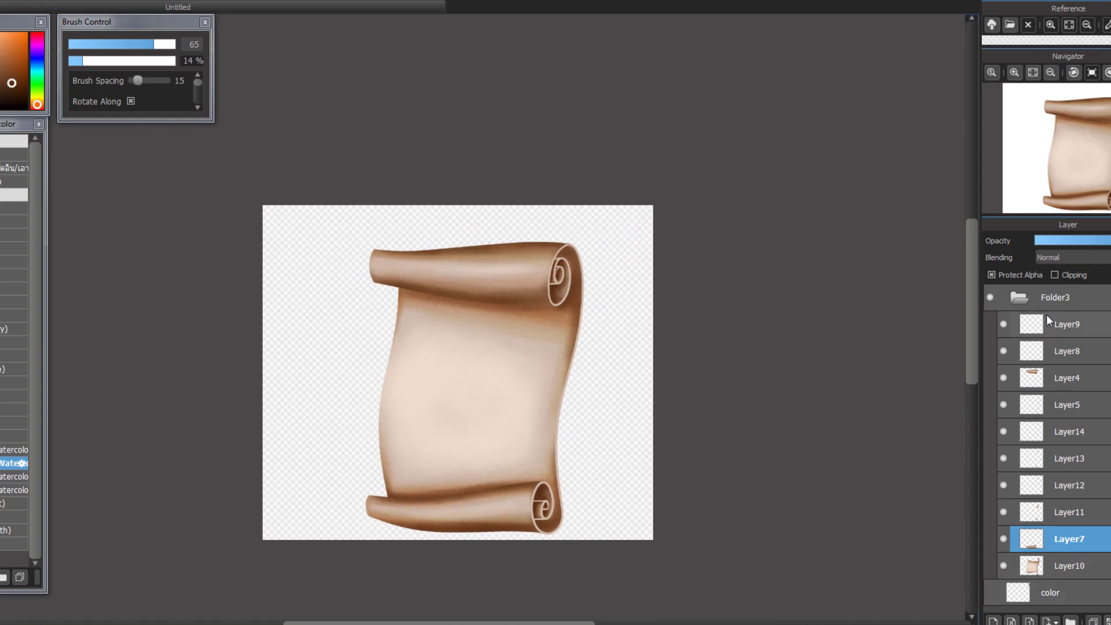
left_click(1046, 312)
left_click_drag(544, 375, 521, 362)
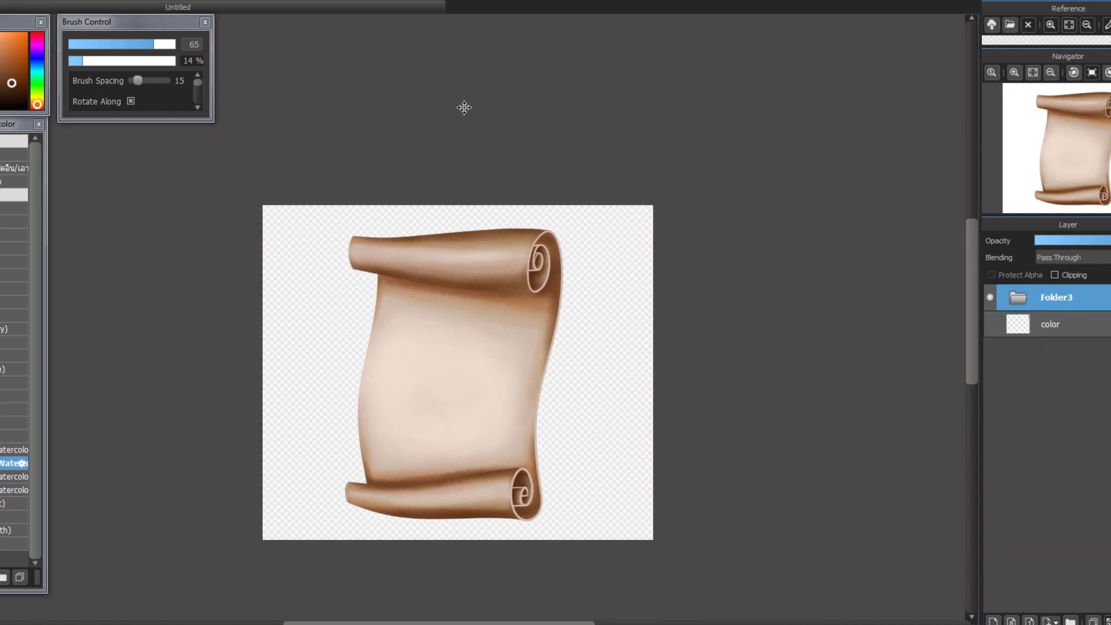